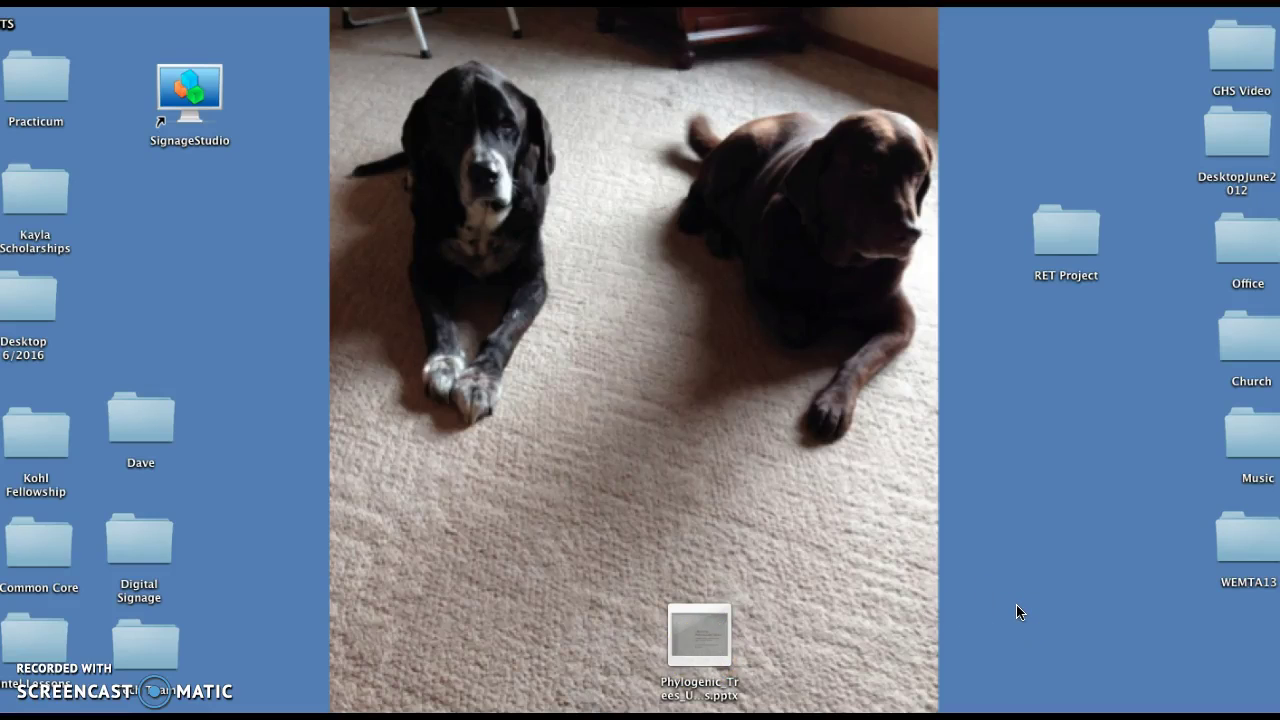
- Try to open yHKS364.ab1 directly from the inner BLAST Practice folder of RET Project, and close the folder window
{"action": "double_click", "coordinate": [1064, 251]}
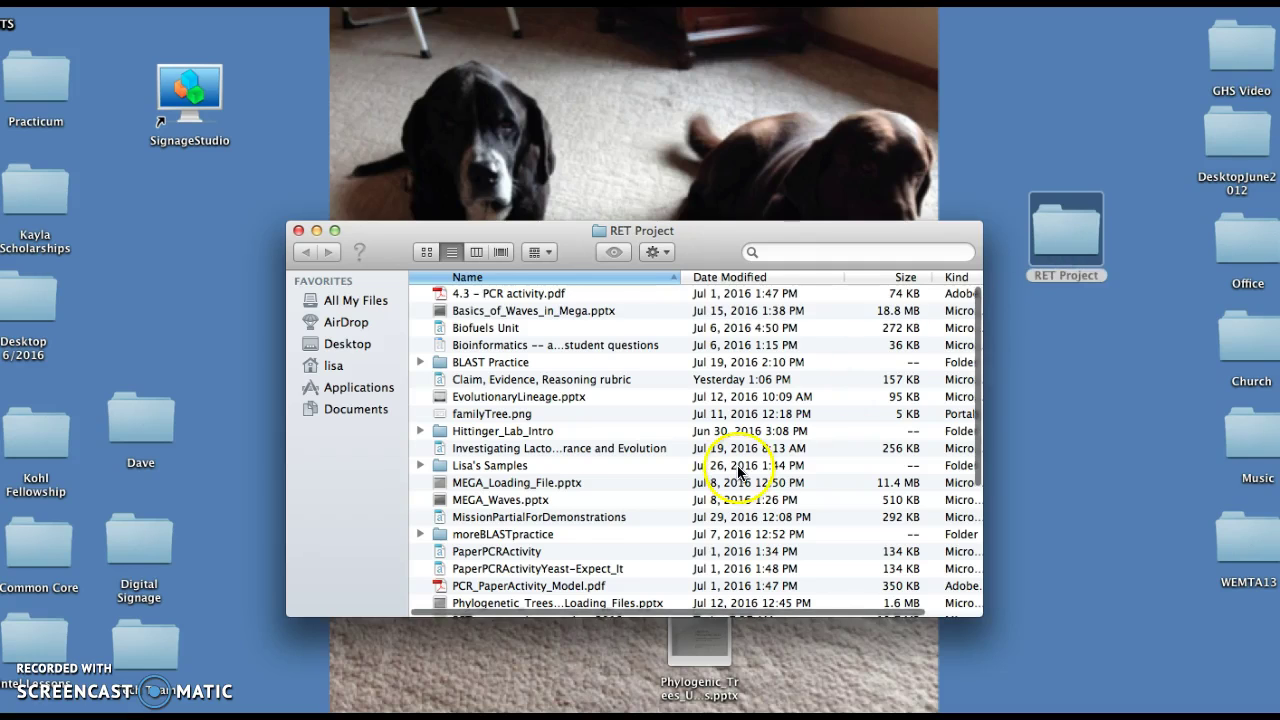
{"action": "scroll", "coordinate": [705, 457], "scroll_direction": "down", "scroll_amount": 1}
{"action": "double_click", "coordinate": [492, 356]}
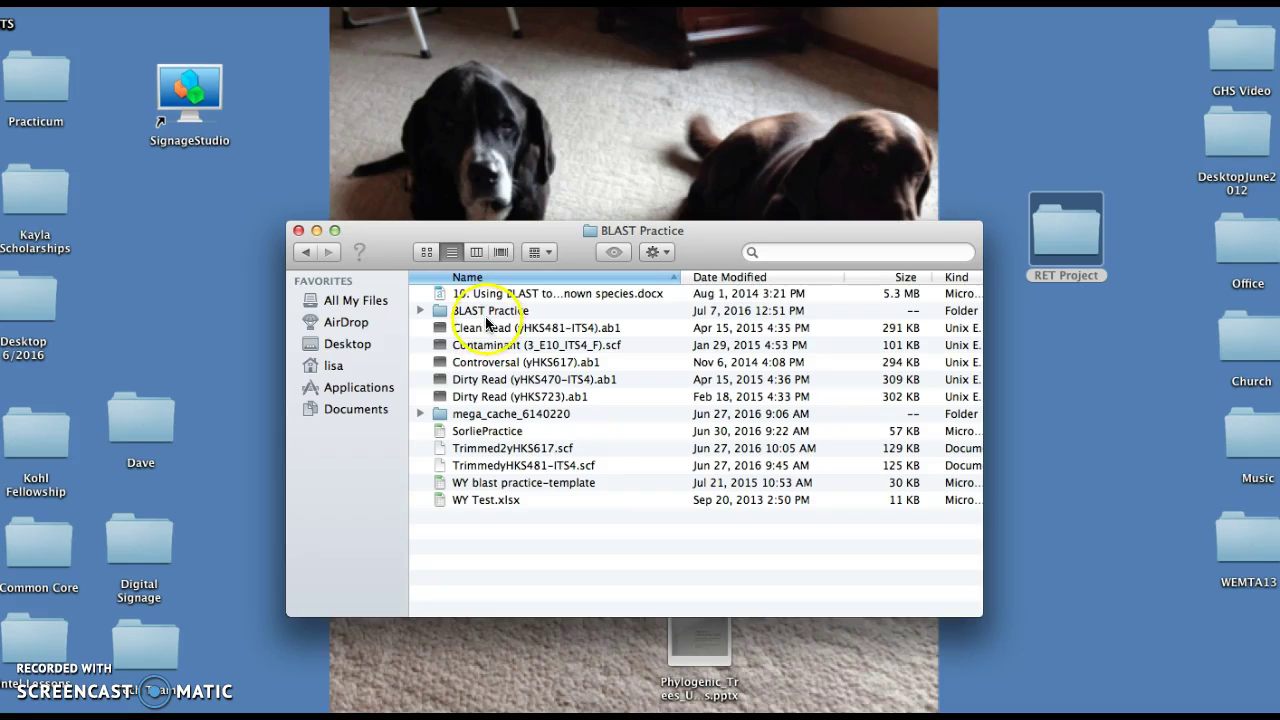
{"action": "double_click", "coordinate": [465, 313]}
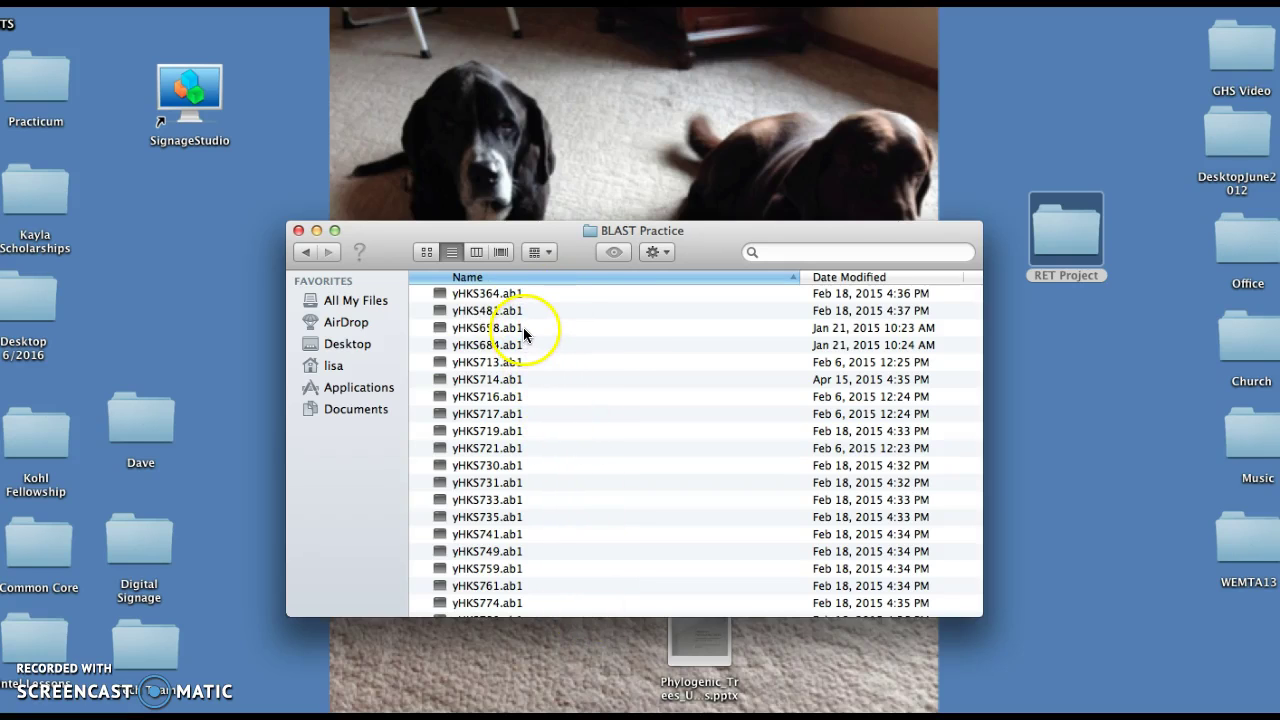
{"action": "double_click", "coordinate": [490, 294]}
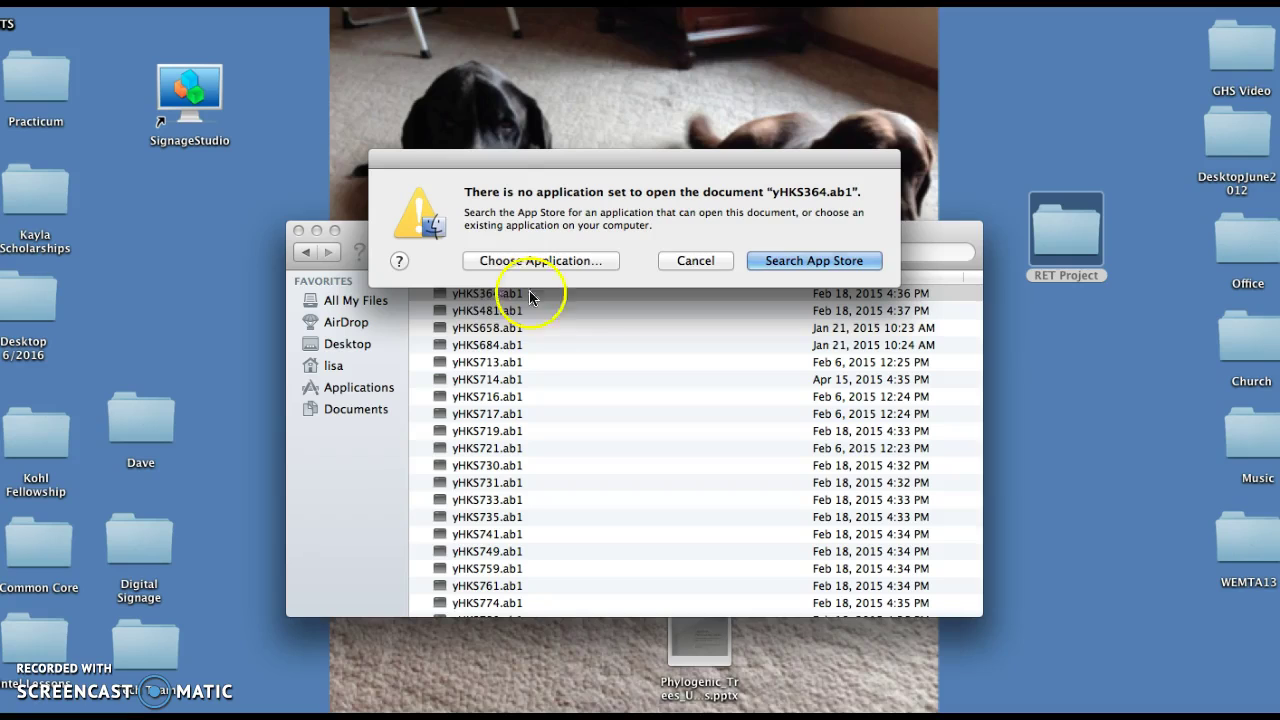
{"action": "left_click", "coordinate": [695, 261]}
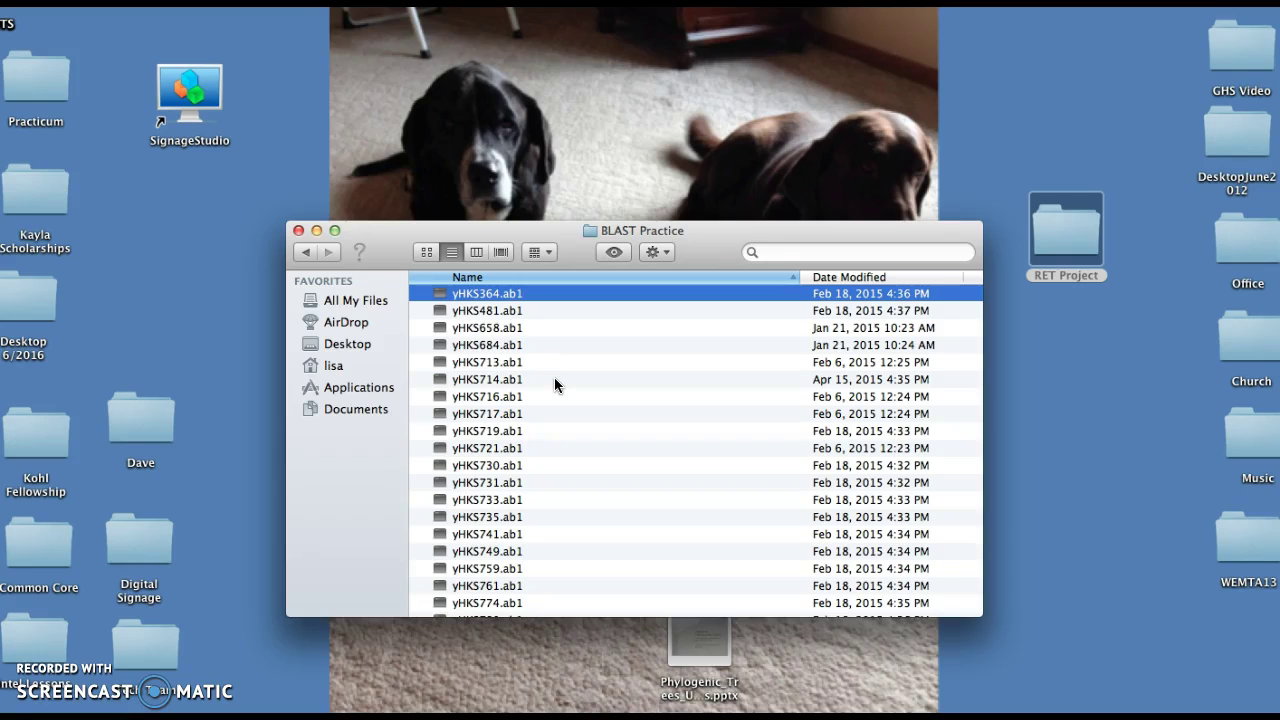
{"action": "left_click", "coordinate": [298, 230]}
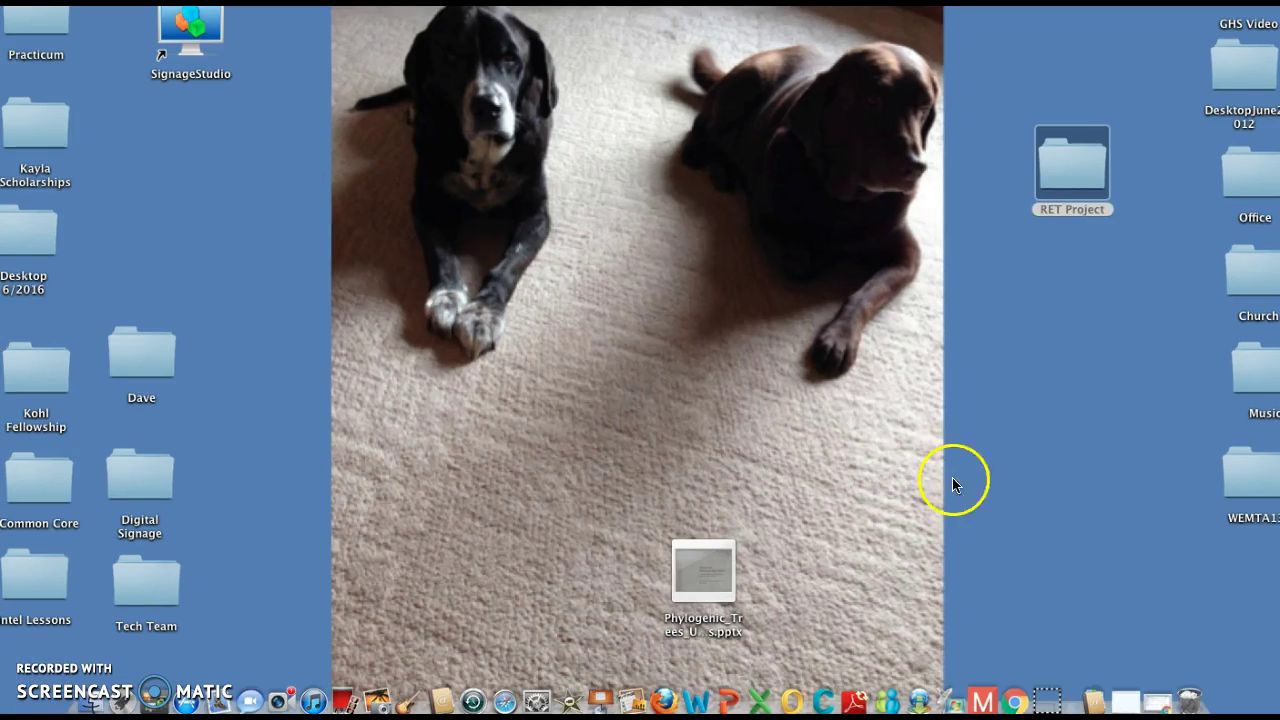
- Switch to MEGA 7 and start opening a sequencer trace file for viewing and editing
{"action": "left_click", "coordinate": [986, 702]}
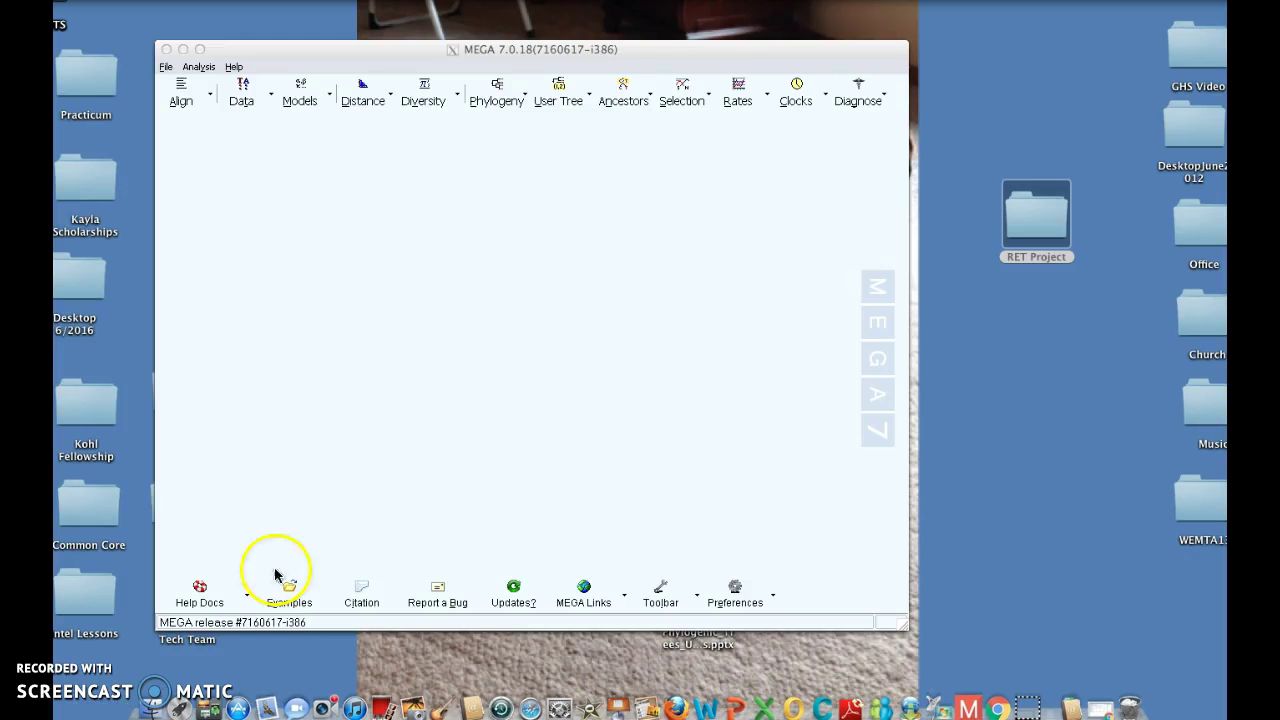
{"action": "left_click", "coordinate": [449, 424]}
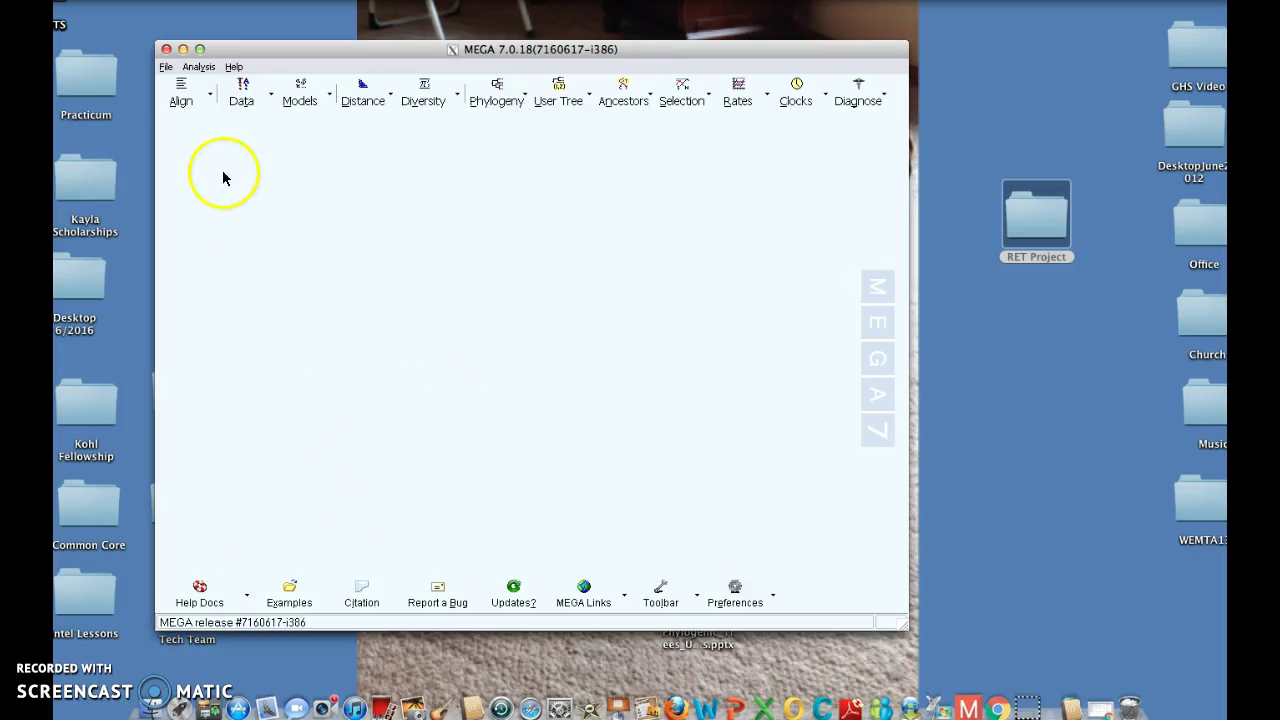
{"action": "left_click", "coordinate": [188, 102]}
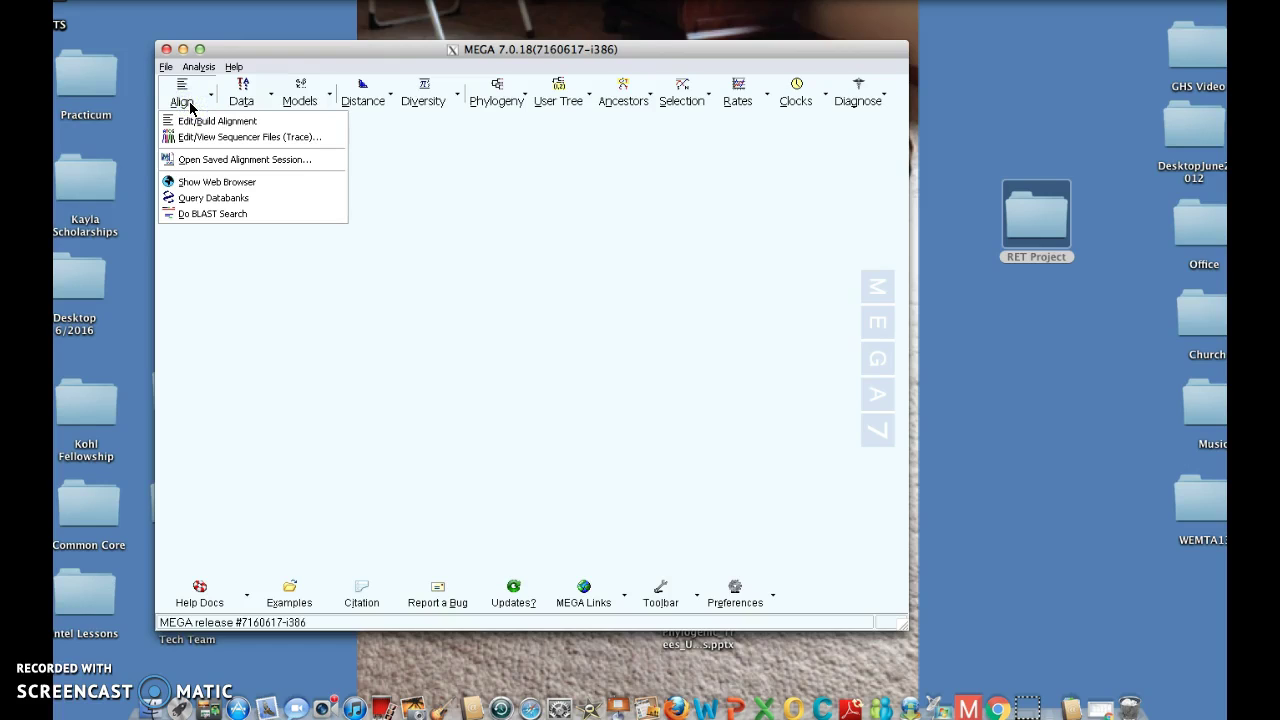
{"action": "left_click", "coordinate": [224, 142]}
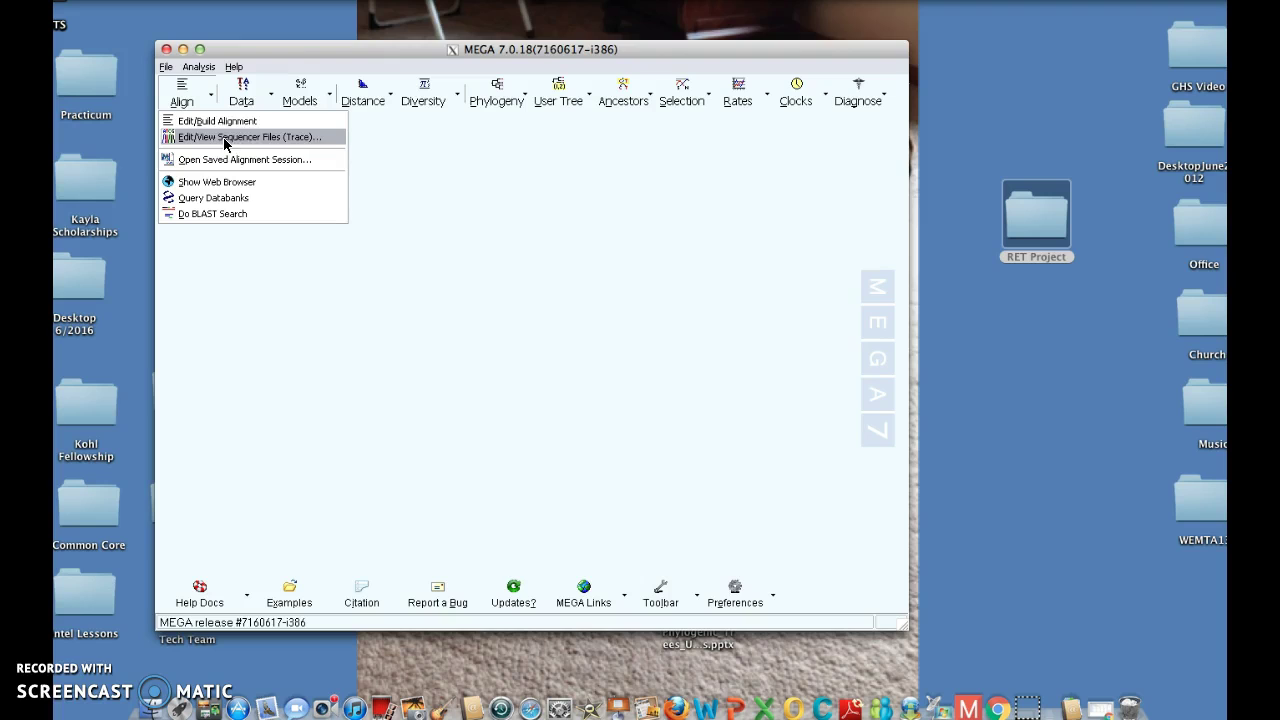
{"action": "left_click", "coordinate": [288, 142]}
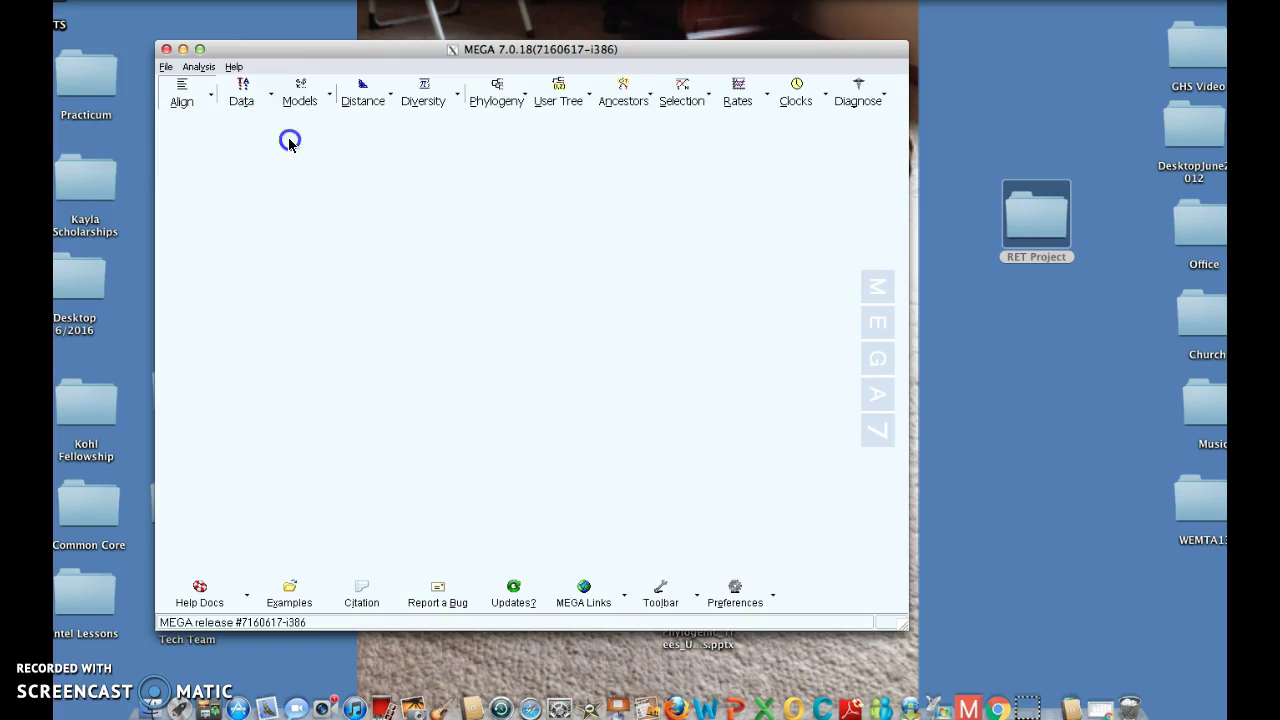
{"action": "left_click", "coordinate": [205, 118]}
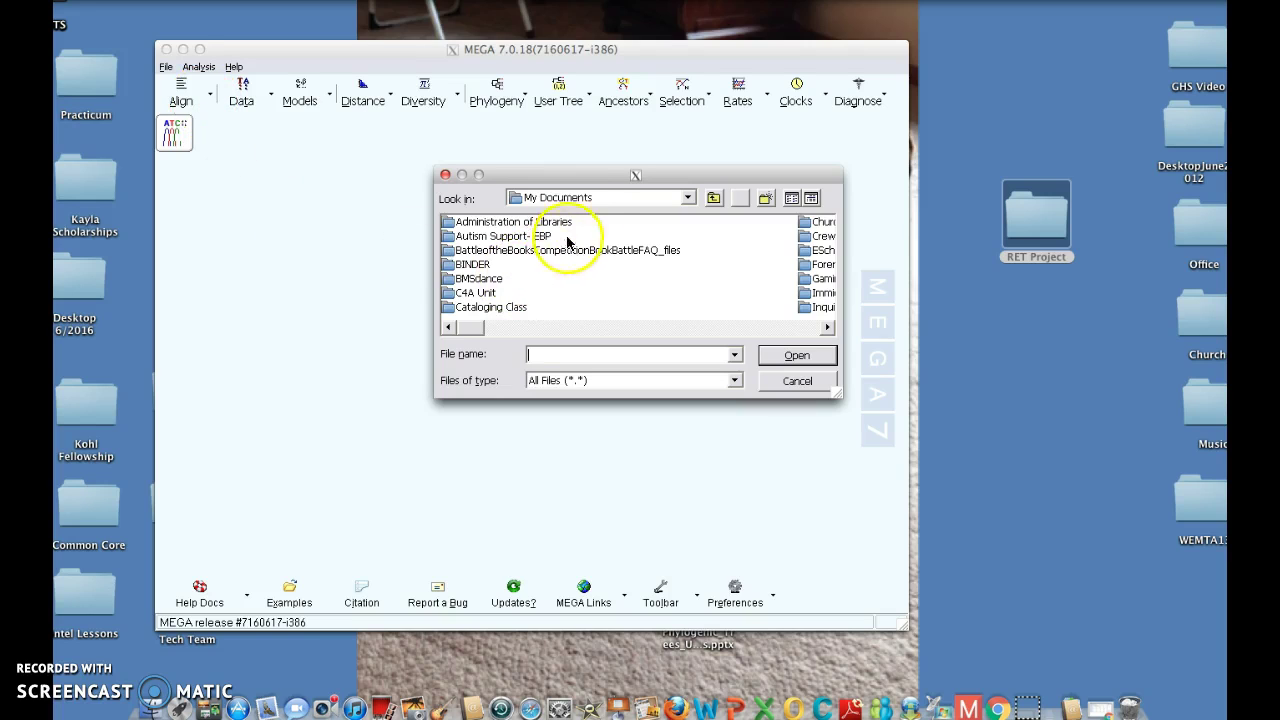
- Browse to the inner BLAST Practice folder within RET Project and select the file yHKS364.ab1
{"action": "left_click", "coordinate": [648, 197]}
{"action": "left_click", "coordinate": [683, 256]}
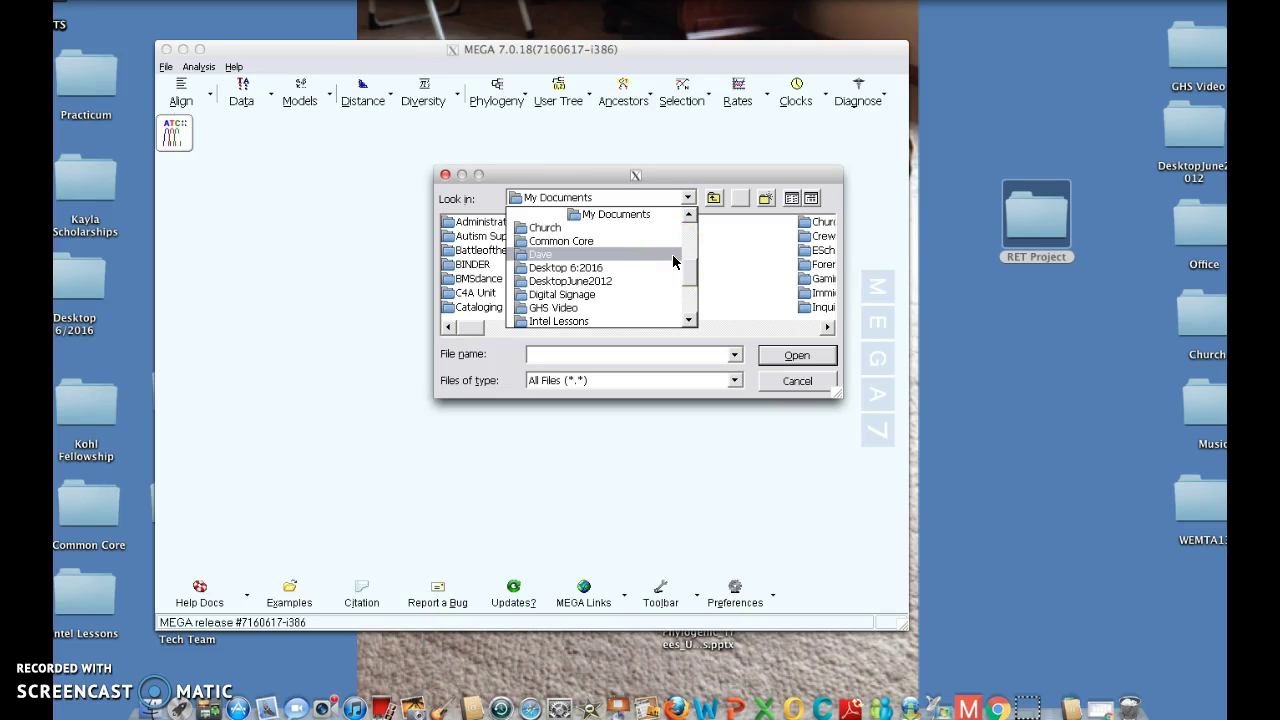
{"action": "left_click_drag", "start_coordinate": [686, 263], "coordinate": [686, 303]}
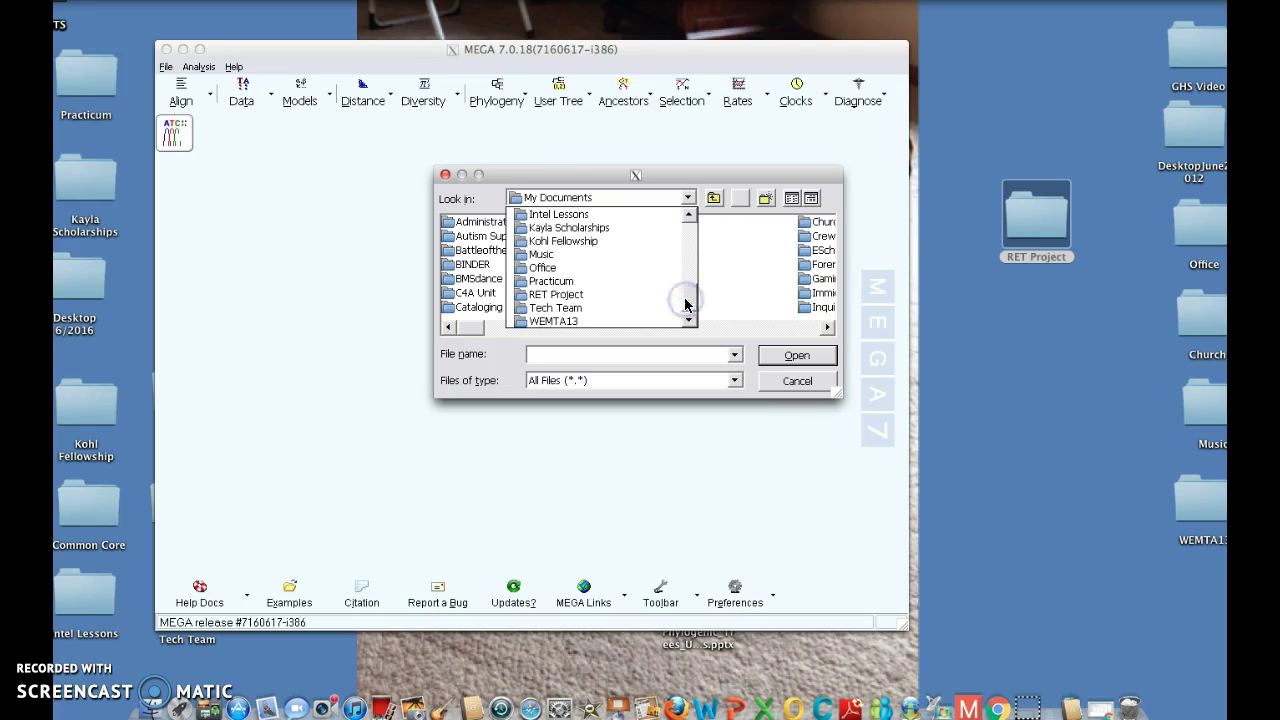
{"action": "left_click", "coordinate": [612, 297]}
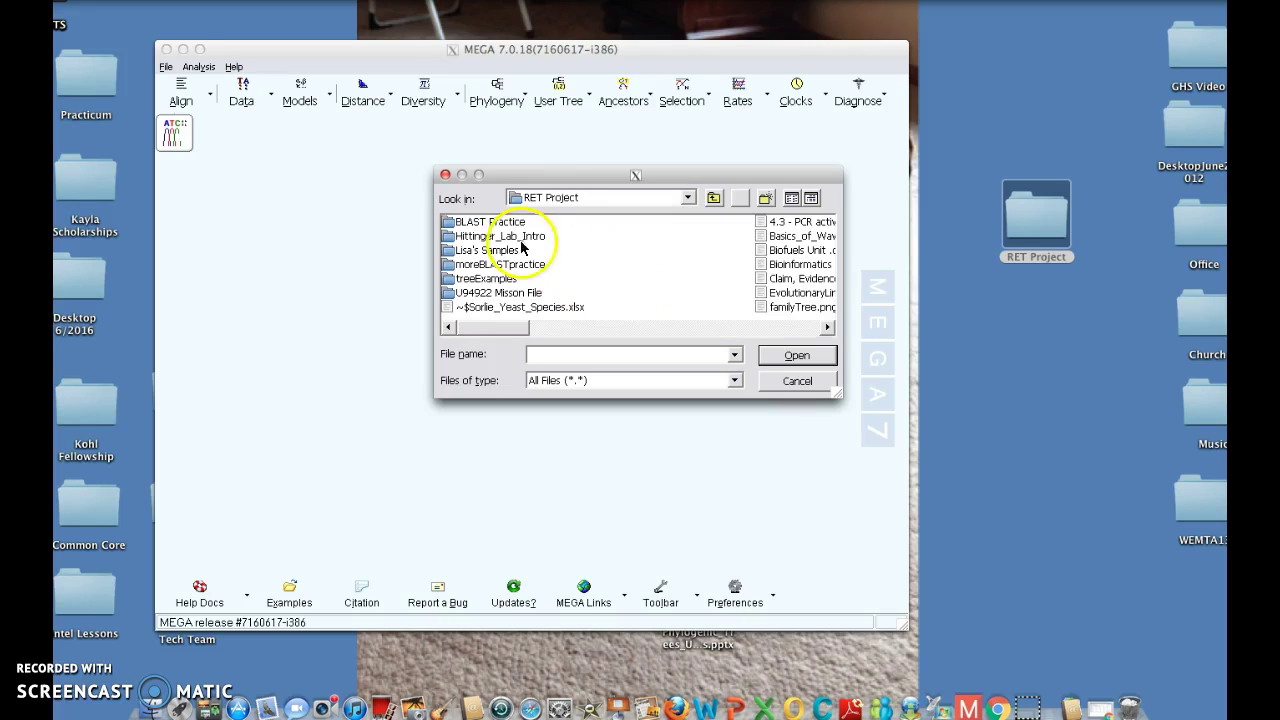
{"action": "left_click", "coordinate": [503, 224]}
{"action": "double_click", "coordinate": [501, 224]}
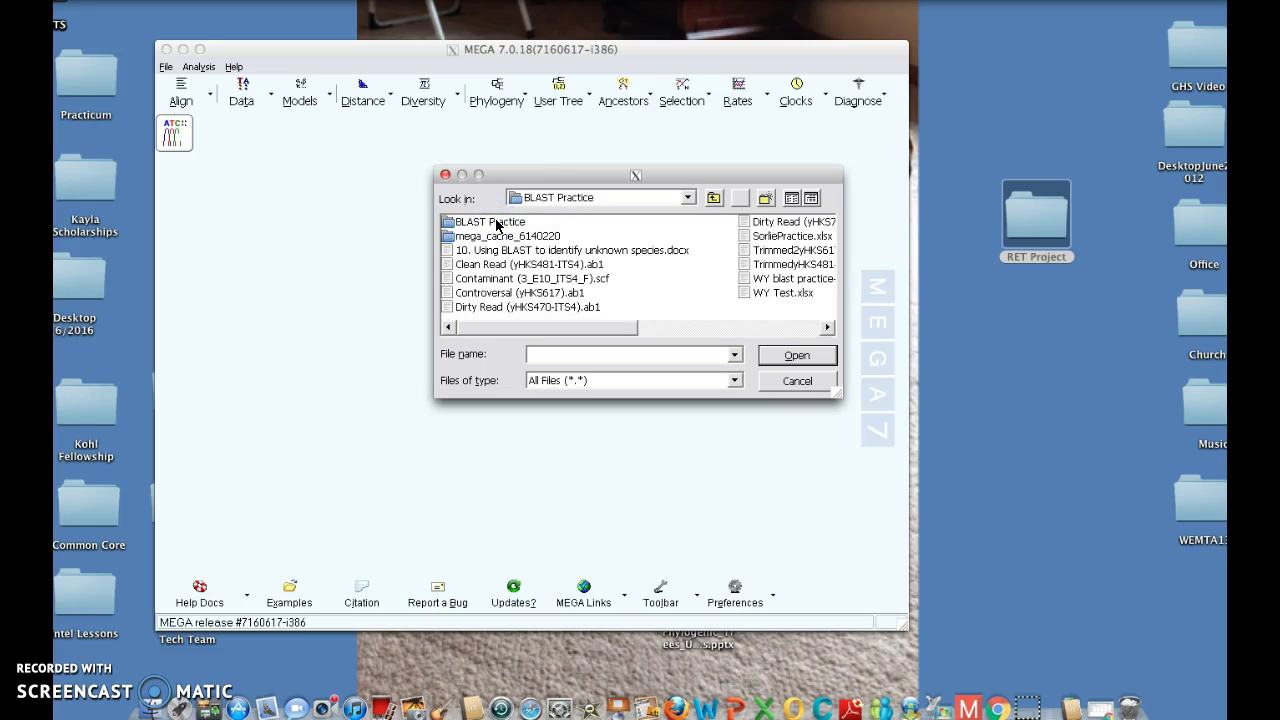
{"action": "left_click", "coordinate": [495, 223]}
{"action": "left_click", "coordinate": [444, 224]}
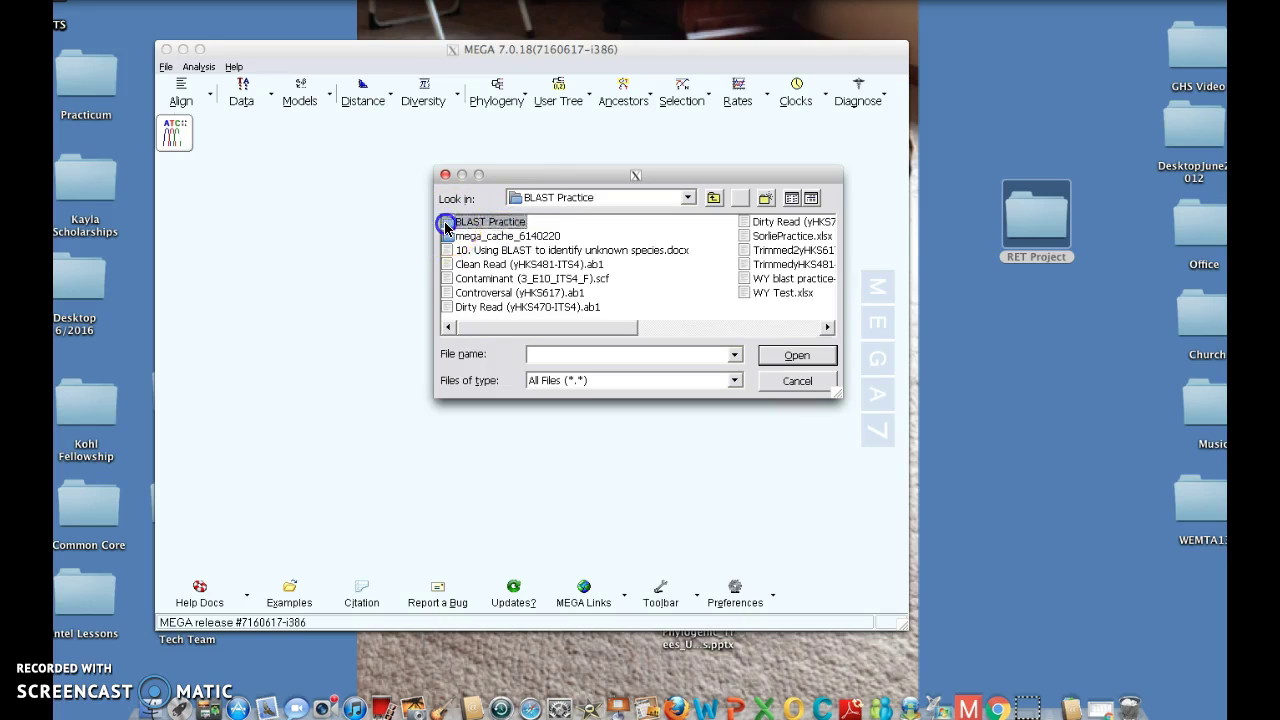
{"action": "left_click", "coordinate": [471, 221]}
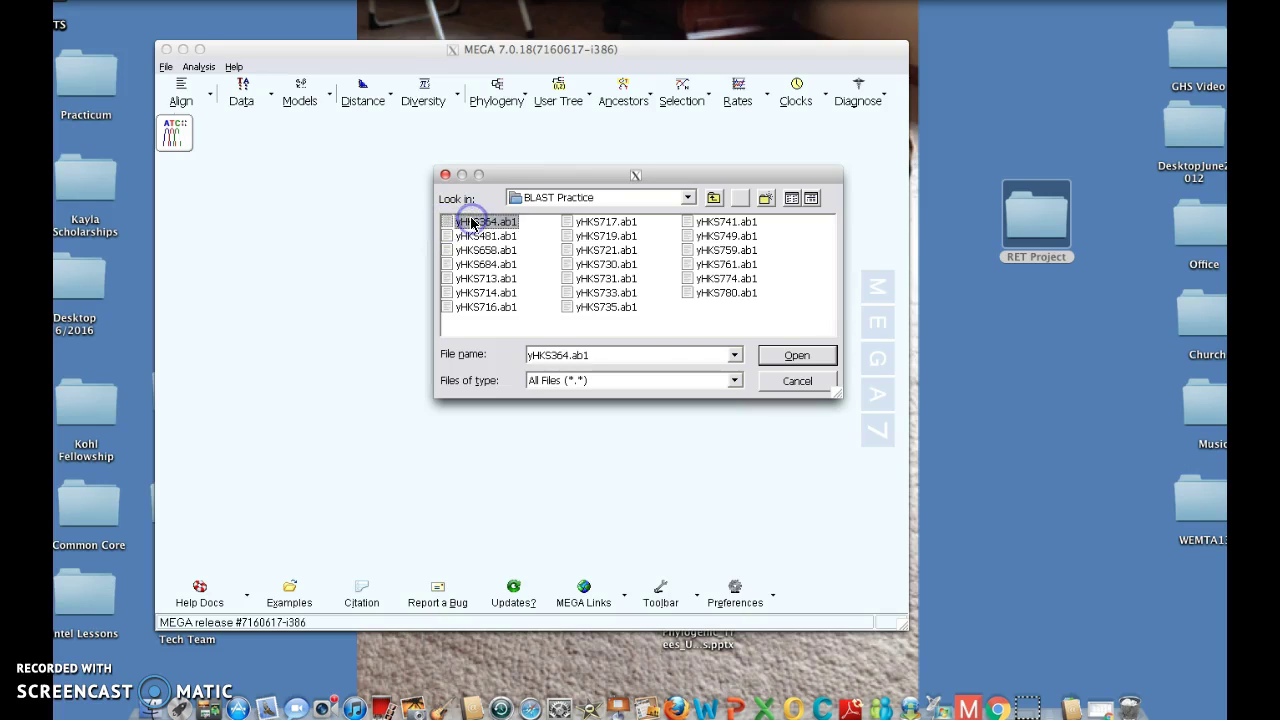
- Try the ABI File and Staden File type filters, and return the filter to All Files
{"action": "left_click", "coordinate": [687, 381]}
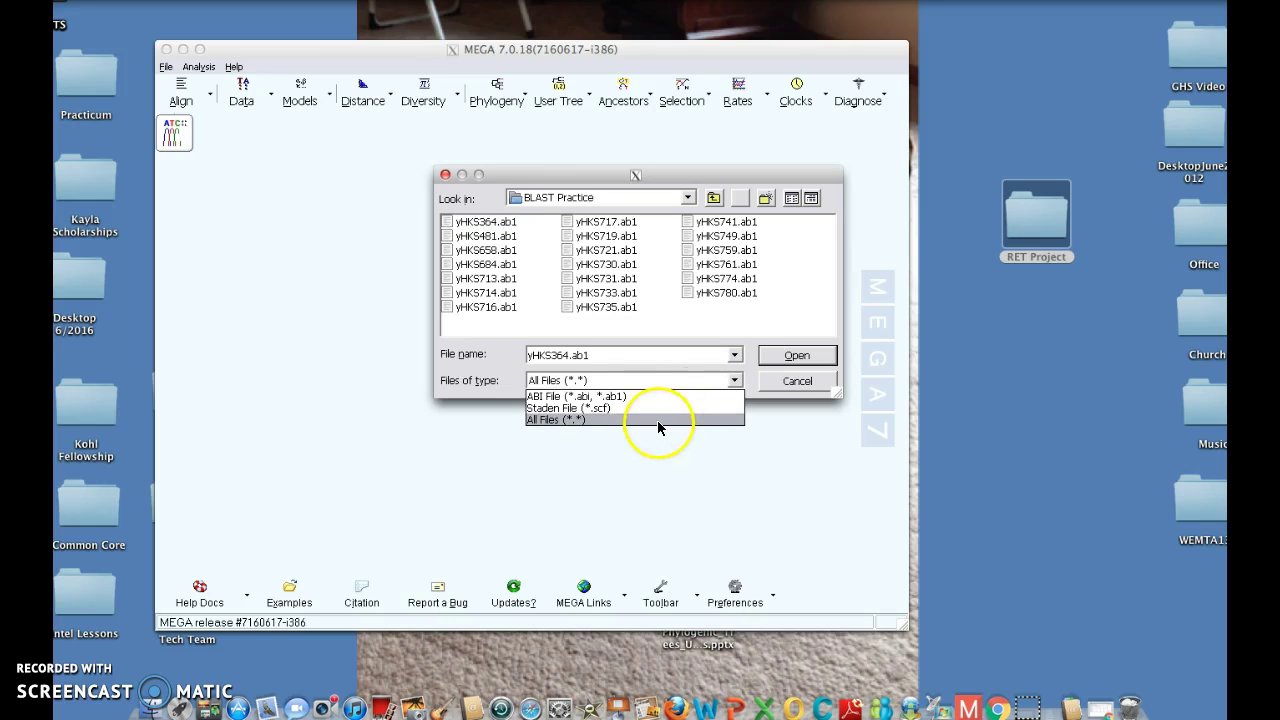
{"action": "left_click", "coordinate": [657, 397]}
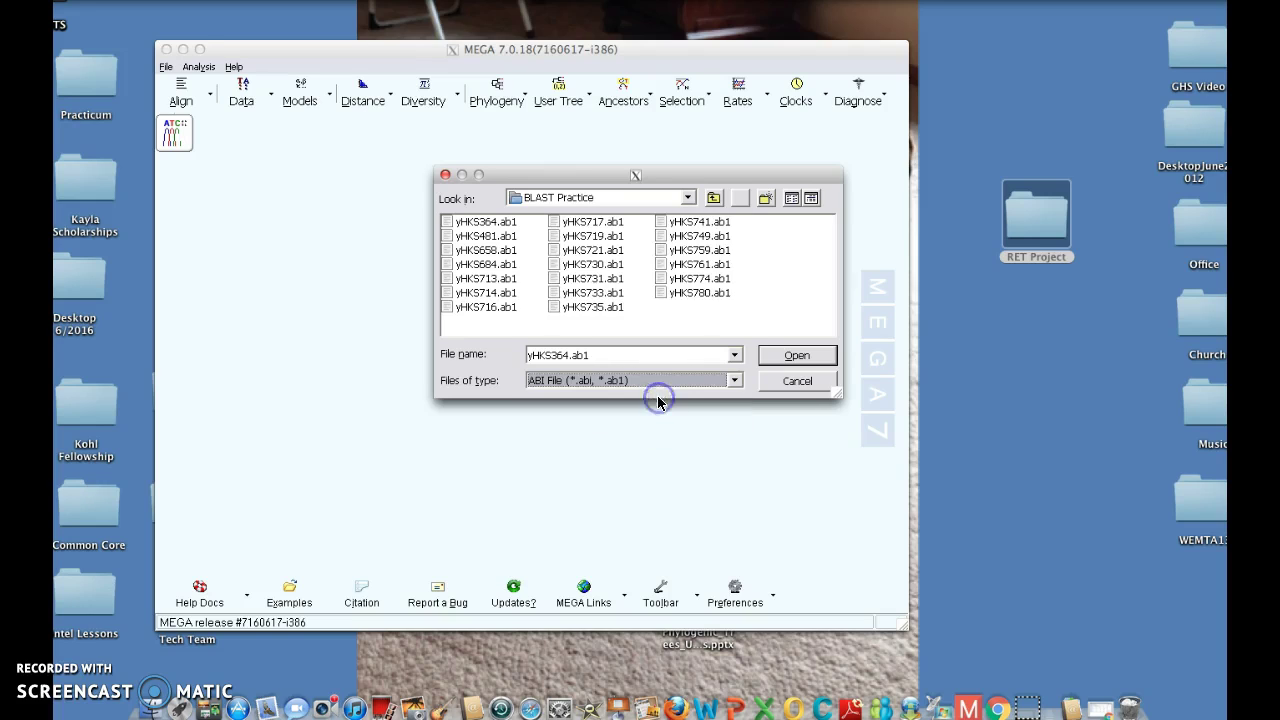
{"action": "left_click", "coordinate": [655, 386]}
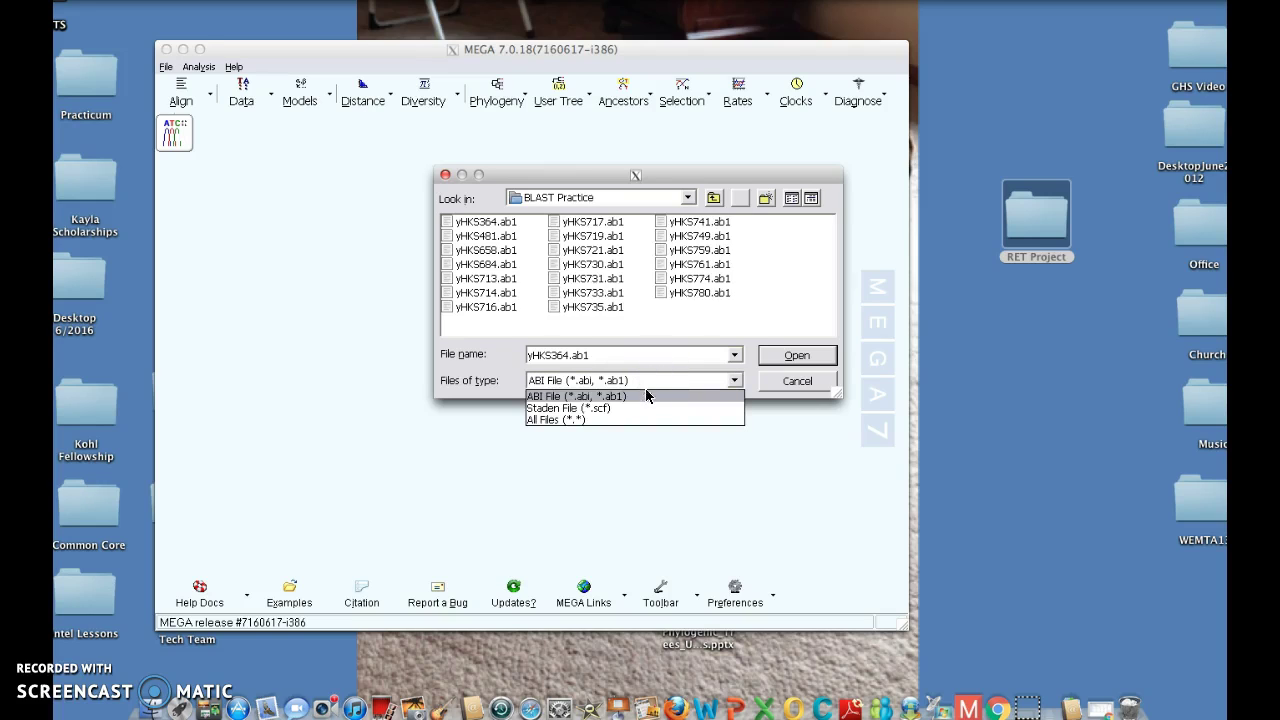
{"action": "left_click", "coordinate": [633, 408]}
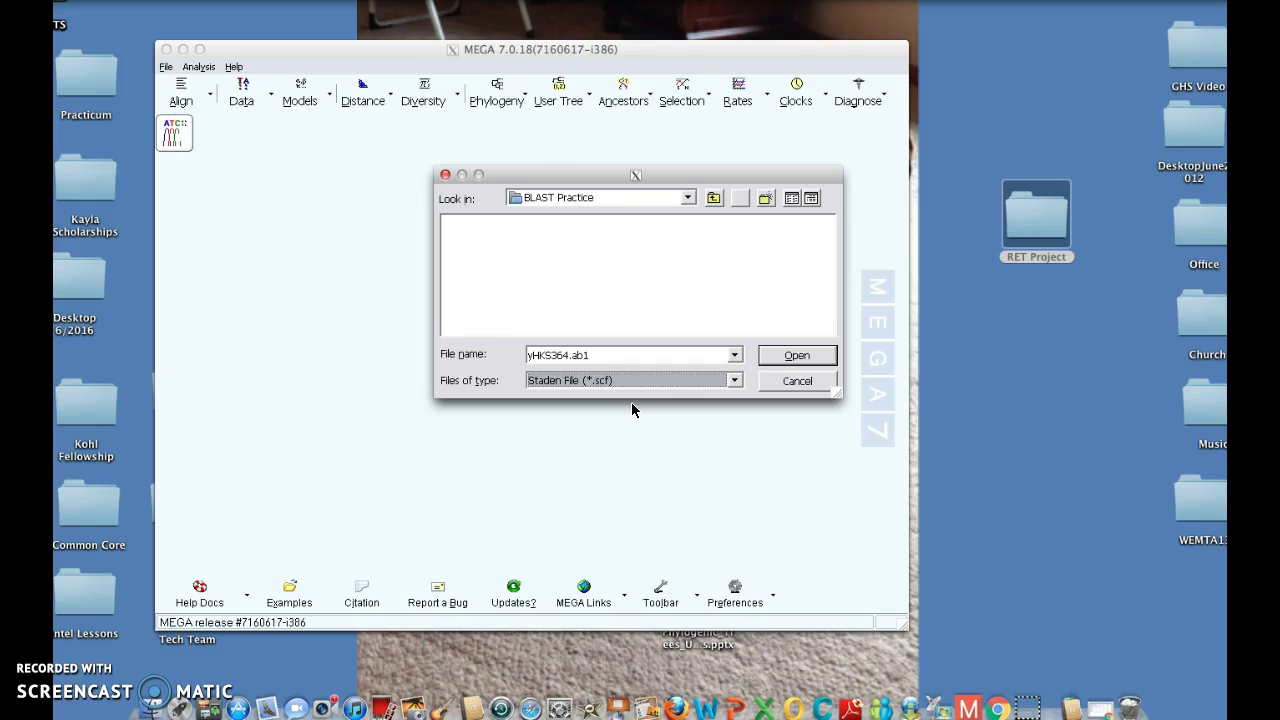
{"action": "left_click", "coordinate": [633, 389]}
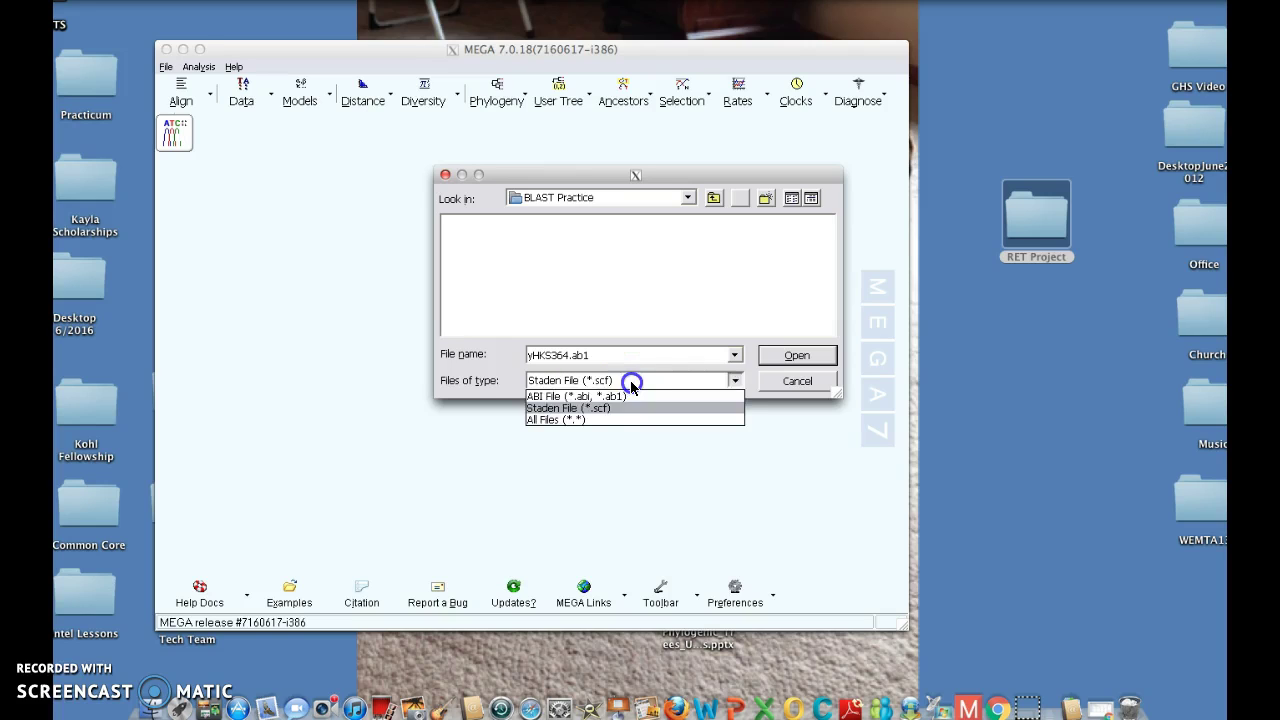
{"action": "left_click", "coordinate": [608, 419]}
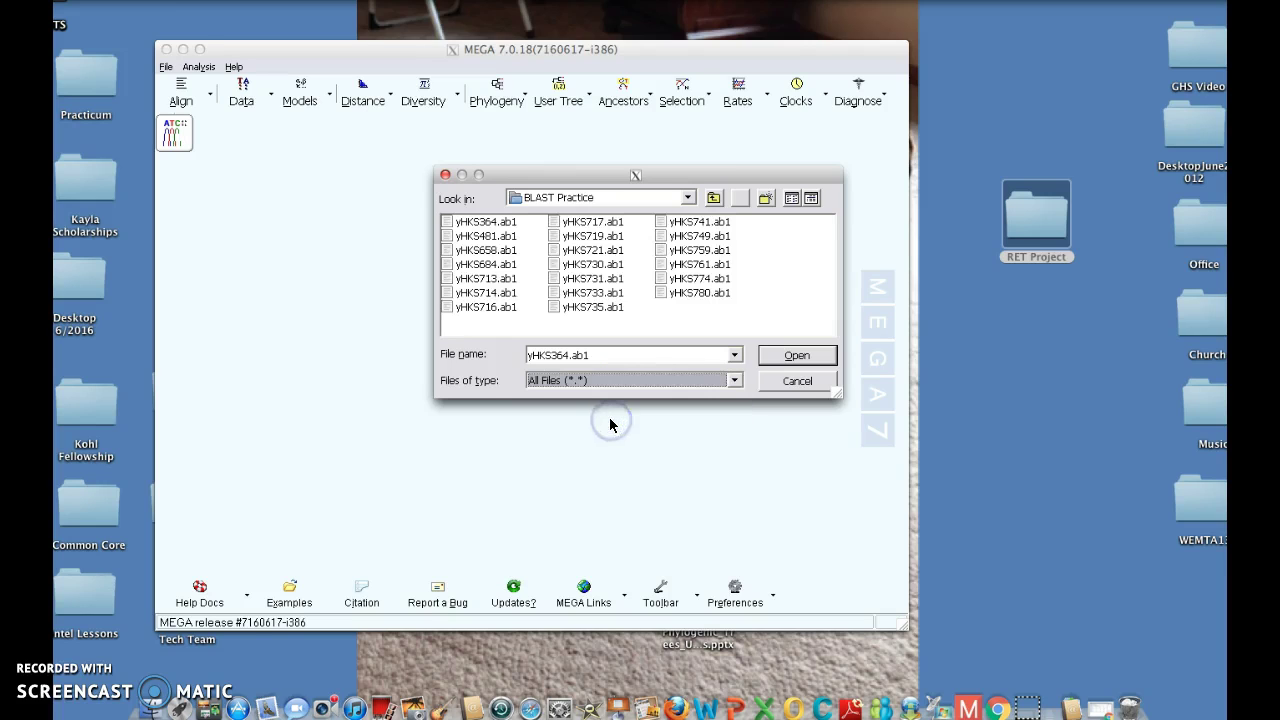
- Open yHKS364.ab1 in the trace editor and reposition its window so the full width fits on screen
{"action": "left_click", "coordinate": [797, 355]}
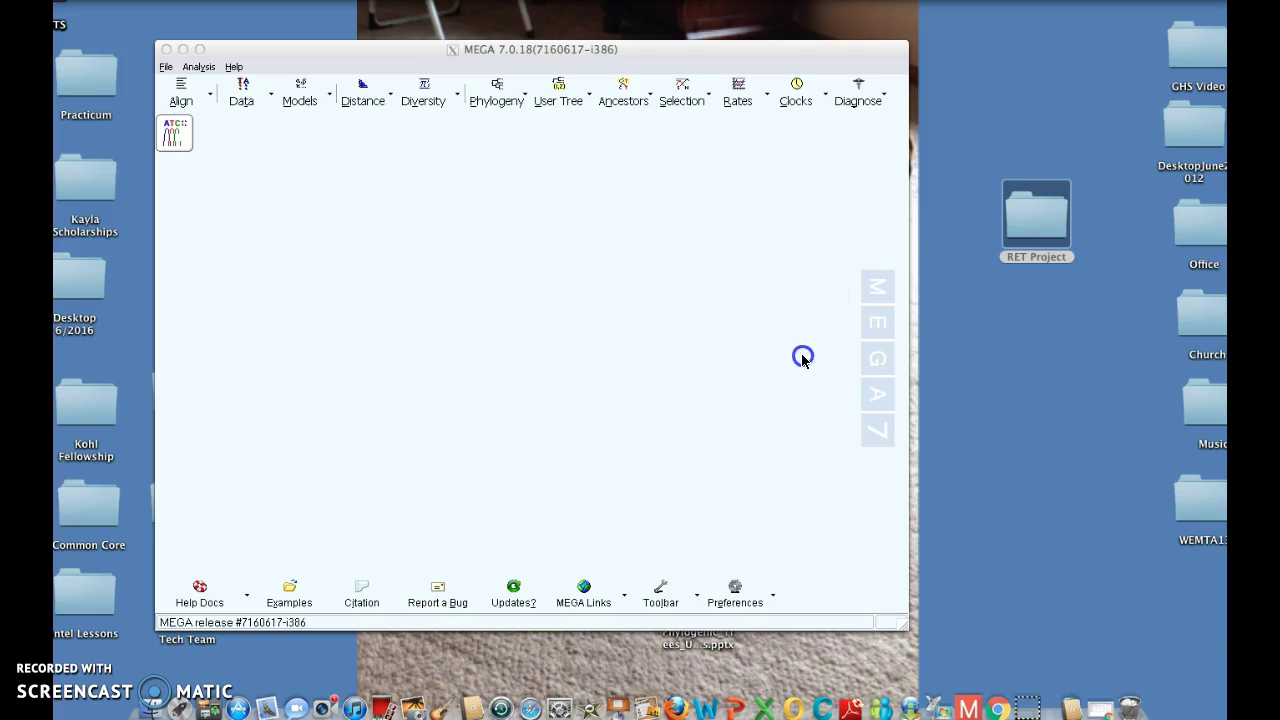
{"action": "left_click", "coordinate": [1028, 96]}
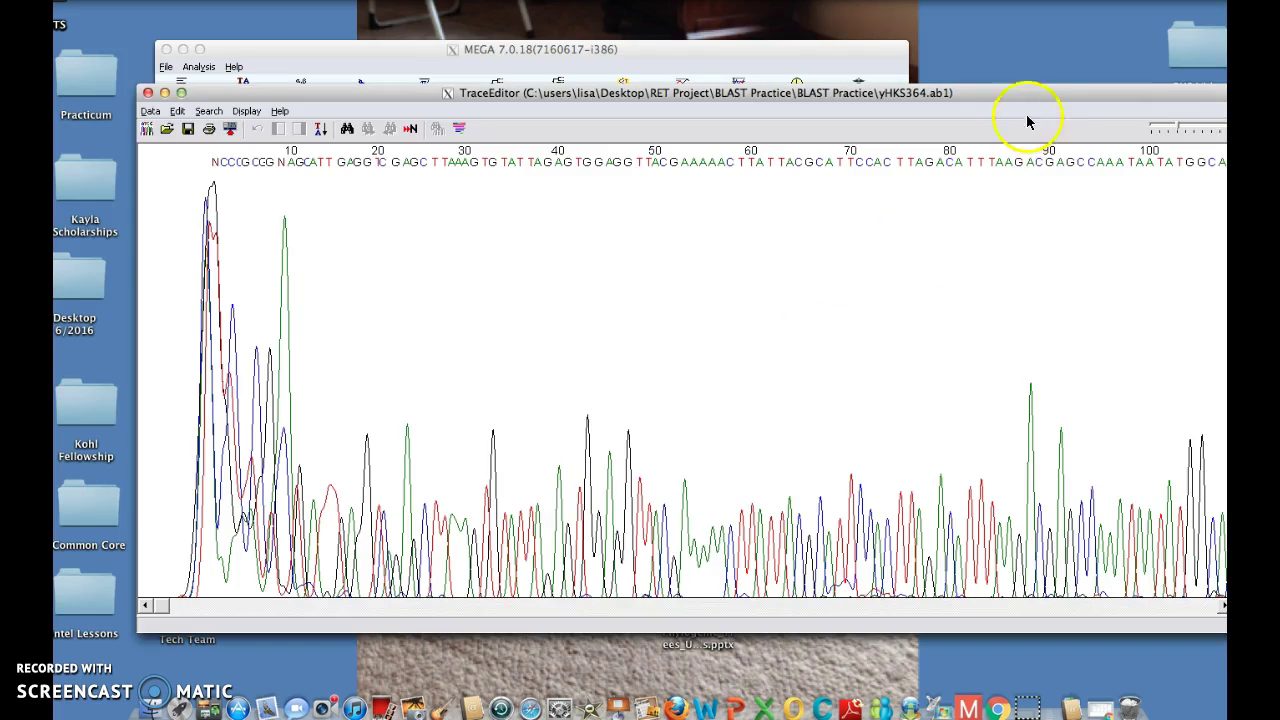
{"action": "left_click_drag", "start_coordinate": [1027, 91], "coordinate": [949, 58]}
{"action": "left_click", "coordinate": [907, 316]}
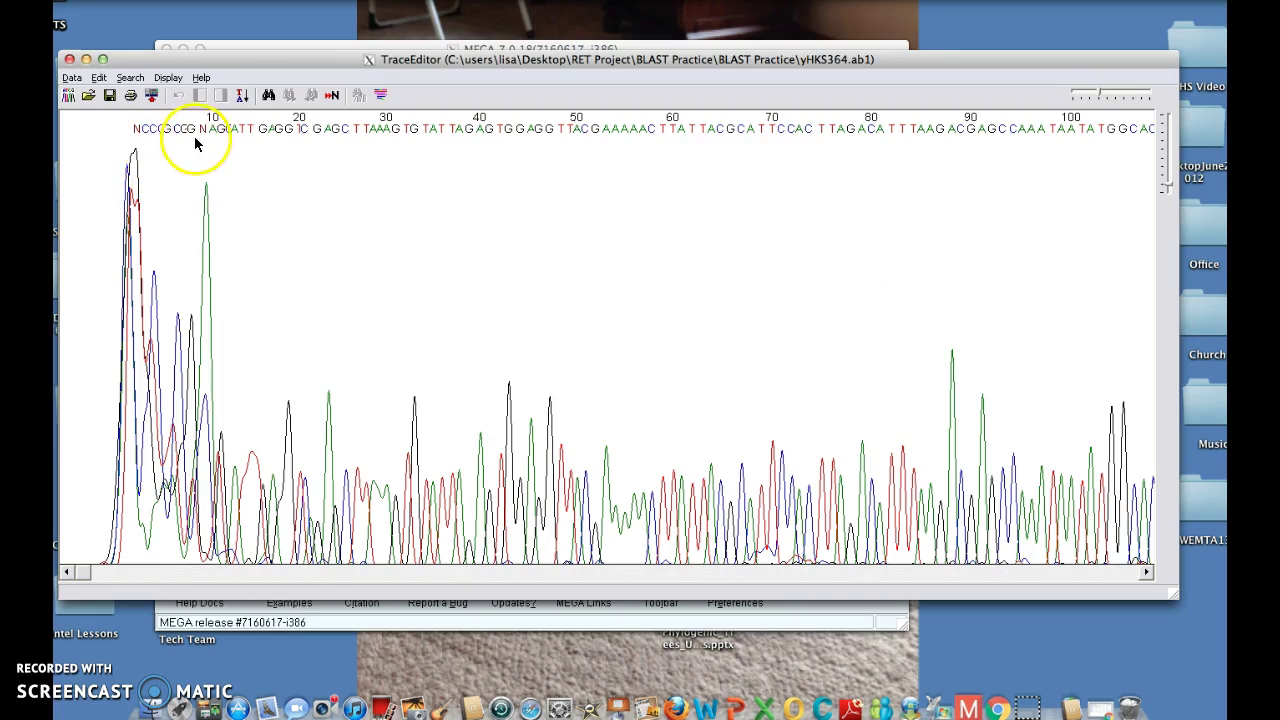
- Search for ambiguous N bases from the start of the sequence, advancing to the N near position 454
{"action": "left_click", "coordinate": [290, 134]}
{"action": "left_click", "coordinate": [312, 133]}
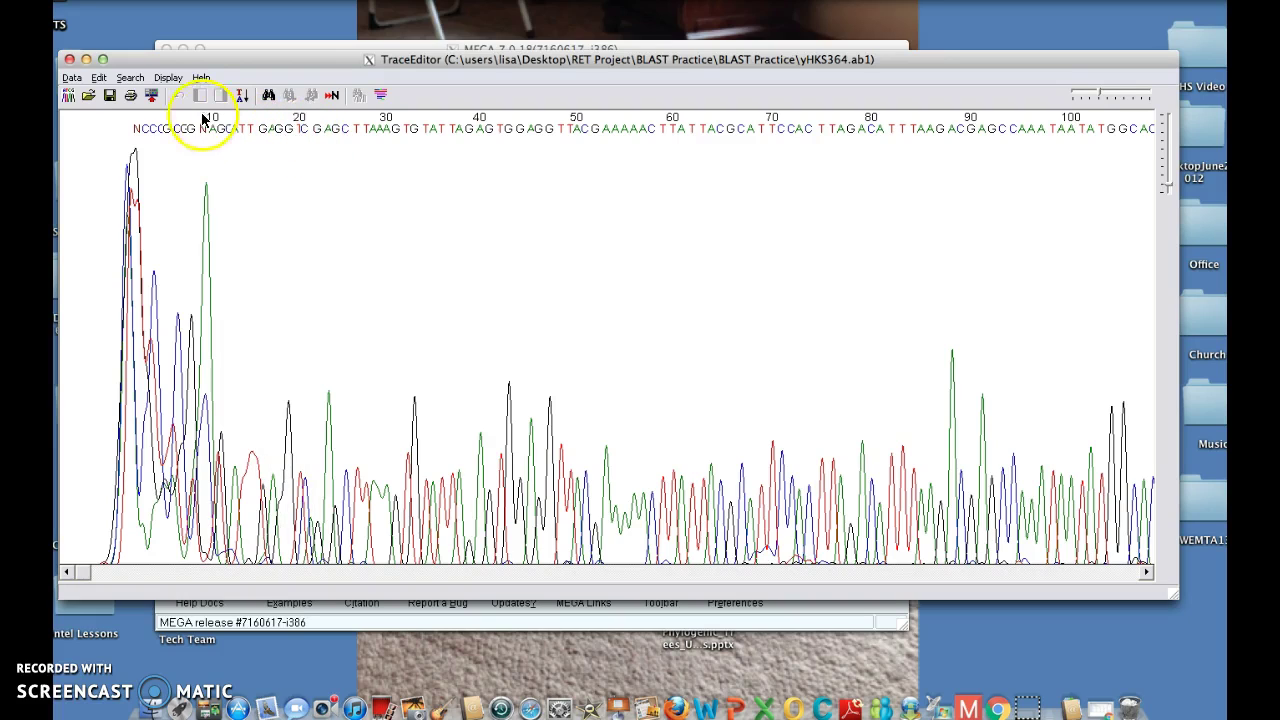
{"action": "left_click", "coordinate": [135, 129]}
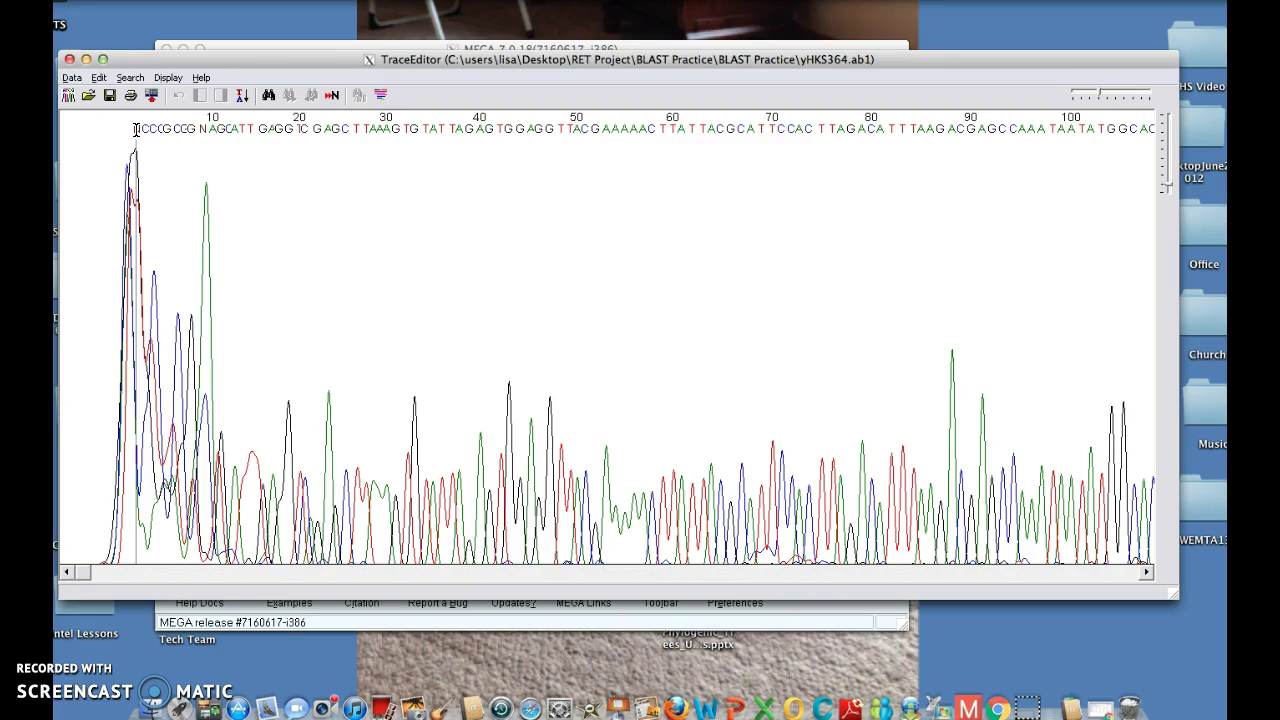
{"action": "left_click", "coordinate": [331, 96]}
{"action": "left_click", "coordinate": [331, 96]}
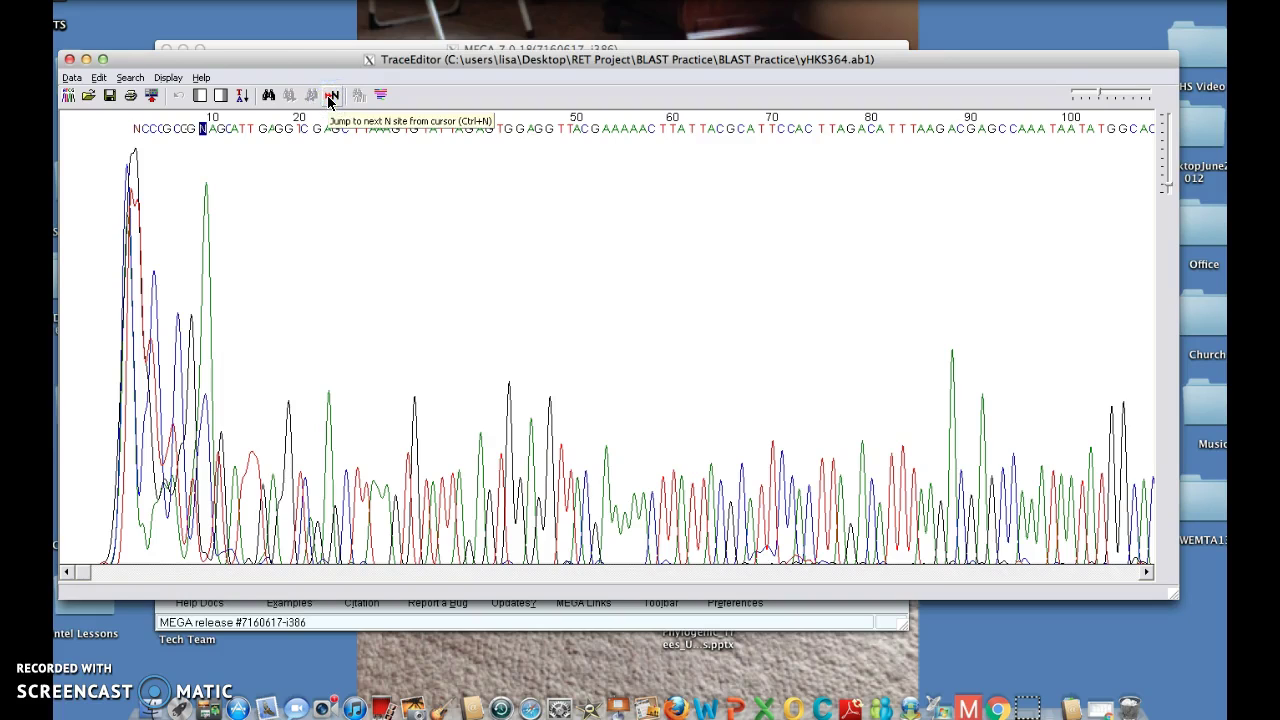
{"action": "left_click", "coordinate": [331, 96]}
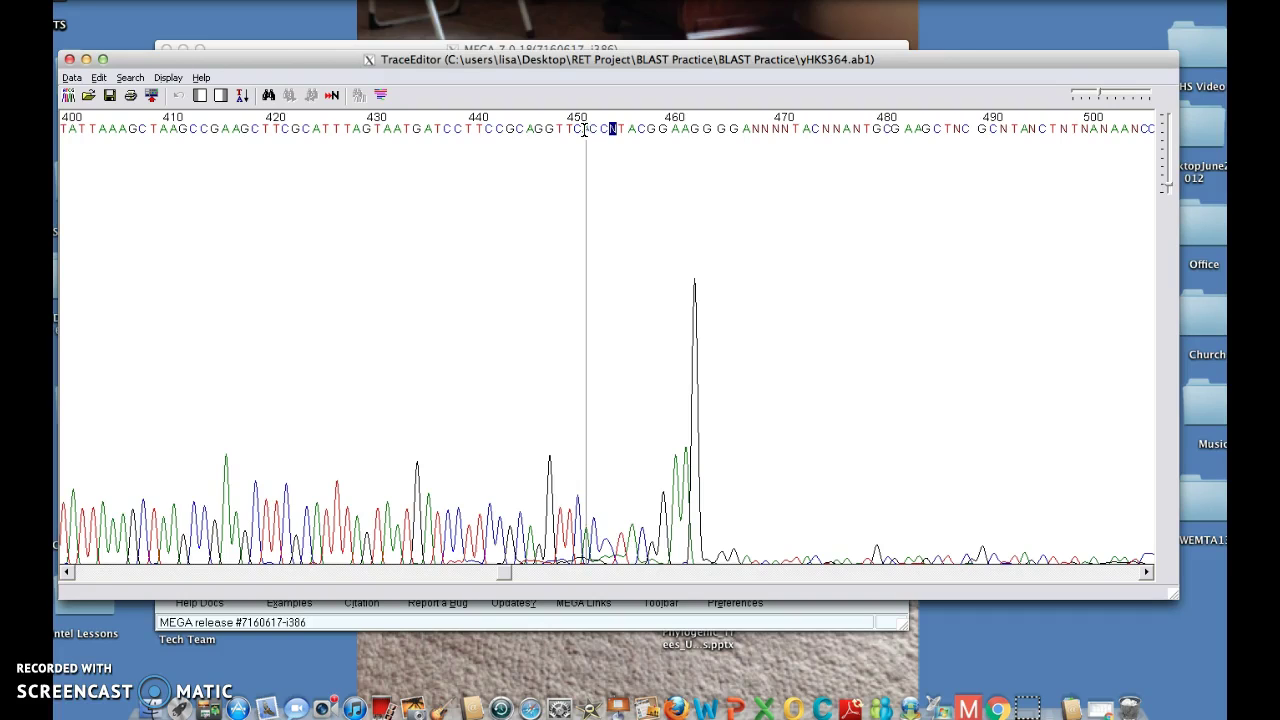
- Mask the sequence downstream from the A base at position 451
{"action": "left_click", "coordinate": [586, 127]}
{"action": "type", "text": "A"}
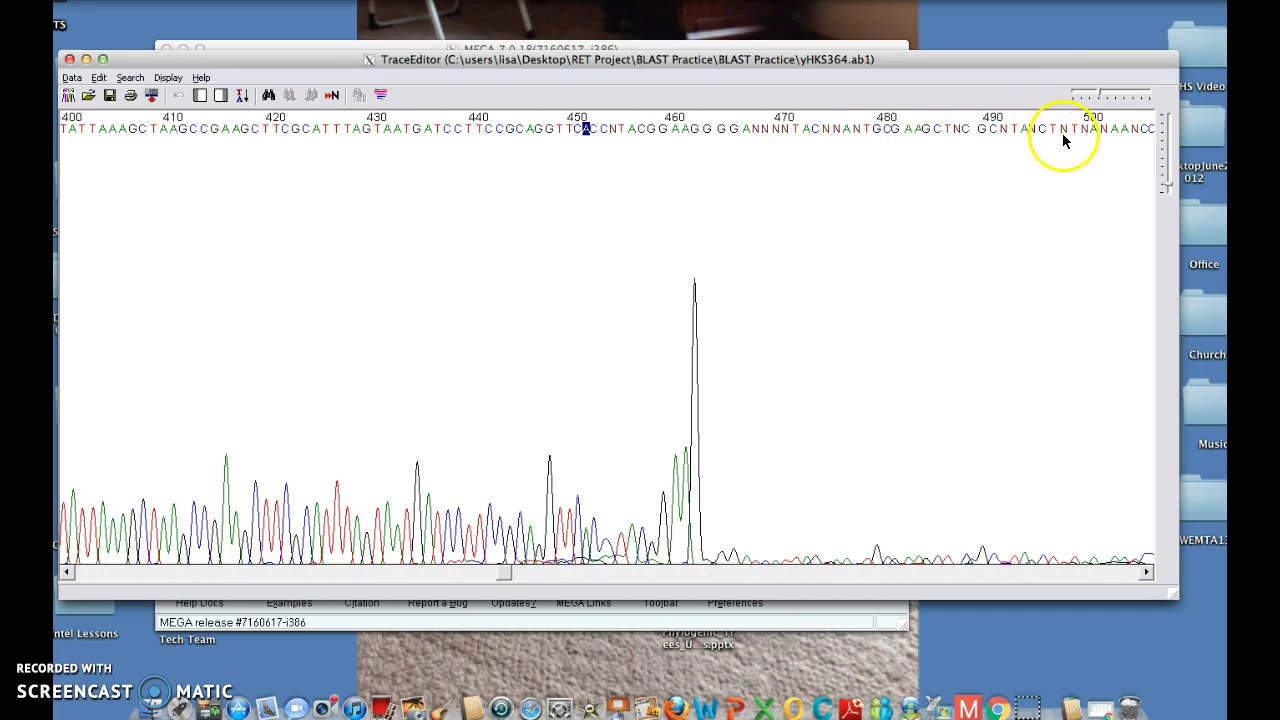
{"action": "left_click", "coordinate": [222, 97]}
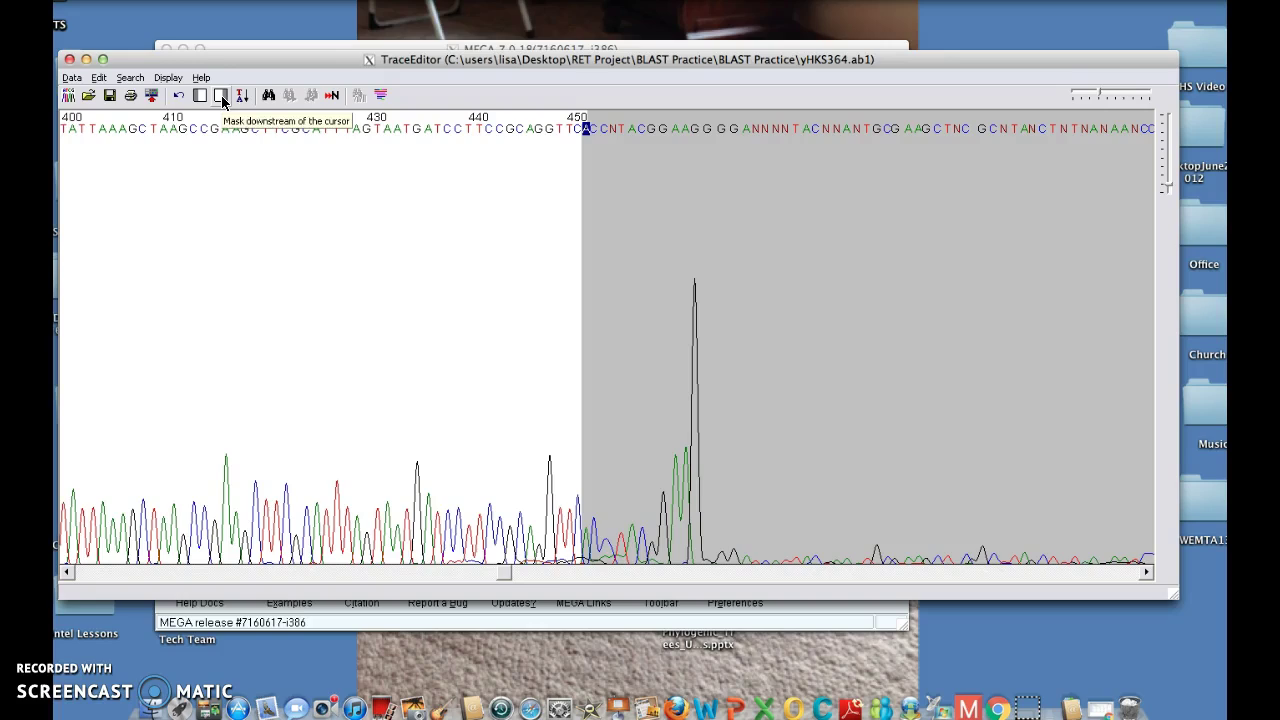
- Mask the sequence upstream of the C base at position 21, near the start of the trace
{"action": "mouse_move", "coordinate": [508, 573]}
{"action": "left_mouse_down"}
{"action": "mouse_move", "coordinate": [140, 568]}
{"action": "mouse_move", "coordinate": [70, 552]}
{"action": "left_mouse_up"}
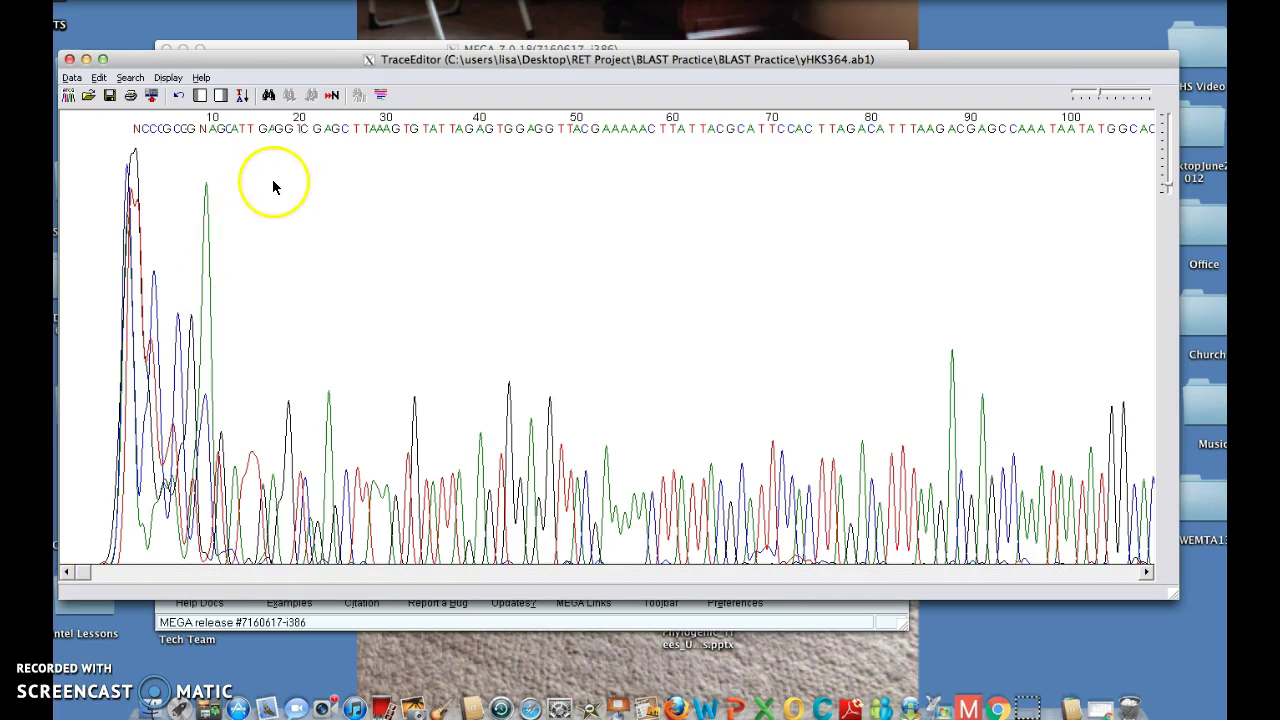
{"action": "left_click", "coordinate": [303, 130]}
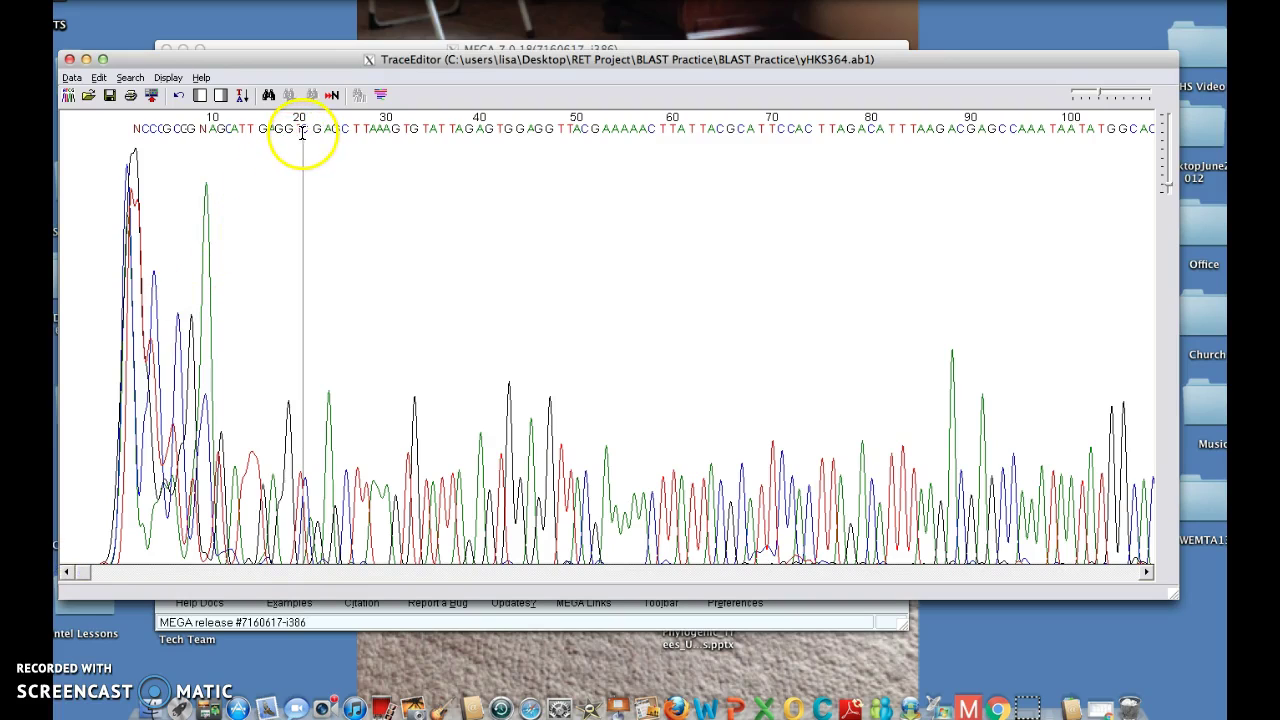
{"action": "left_click", "coordinate": [302, 128]}
{"action": "left_click", "coordinate": [304, 124]}
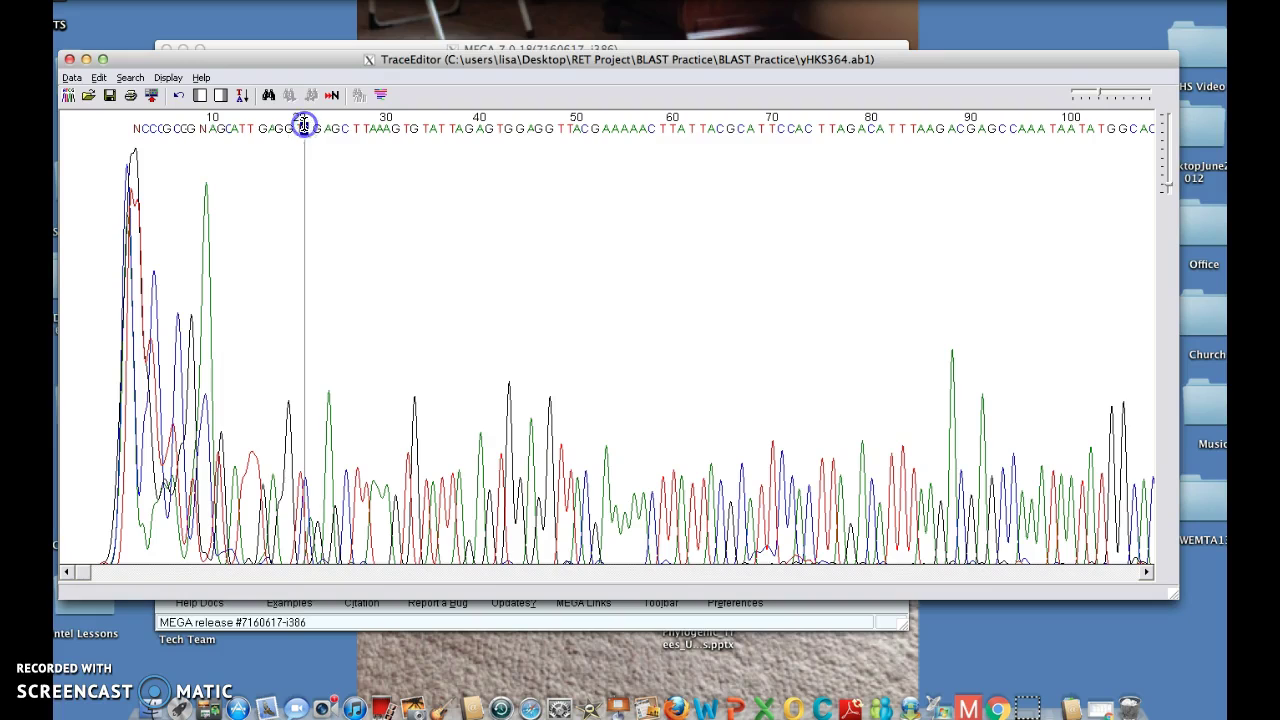
{"action": "left_click", "coordinate": [200, 95]}
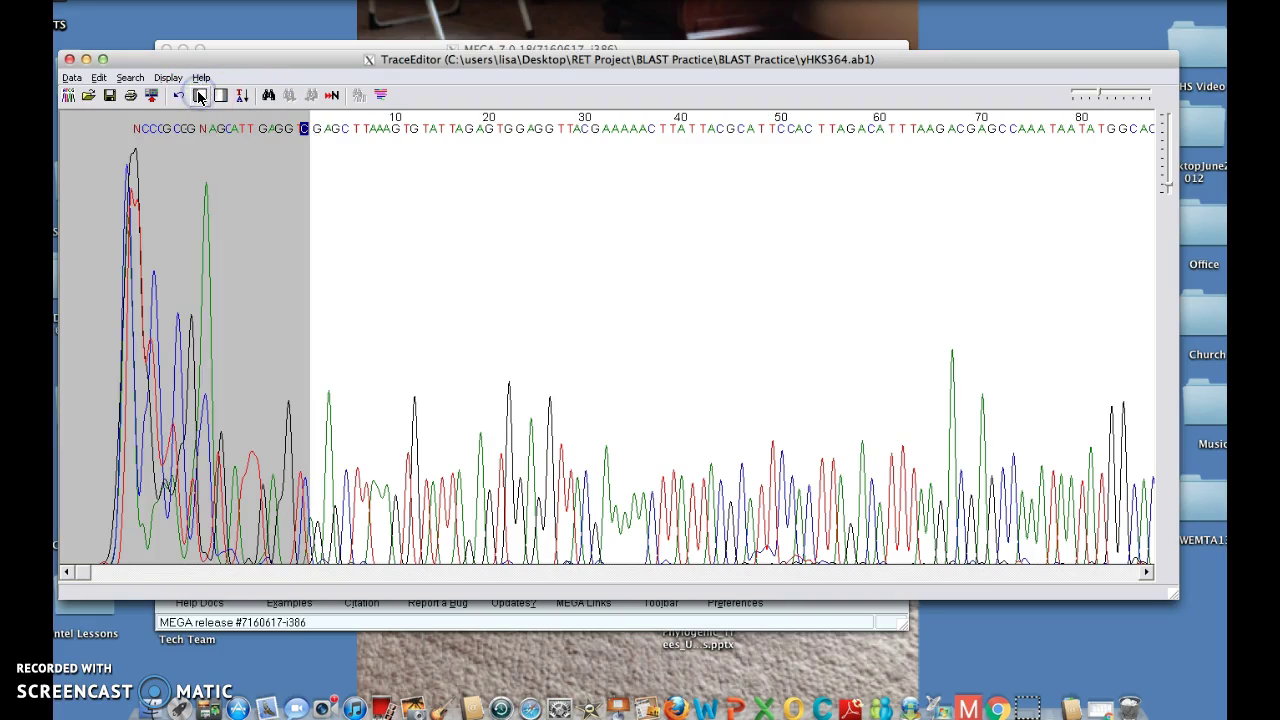
{"action": "left_click", "coordinate": [88, 690]}
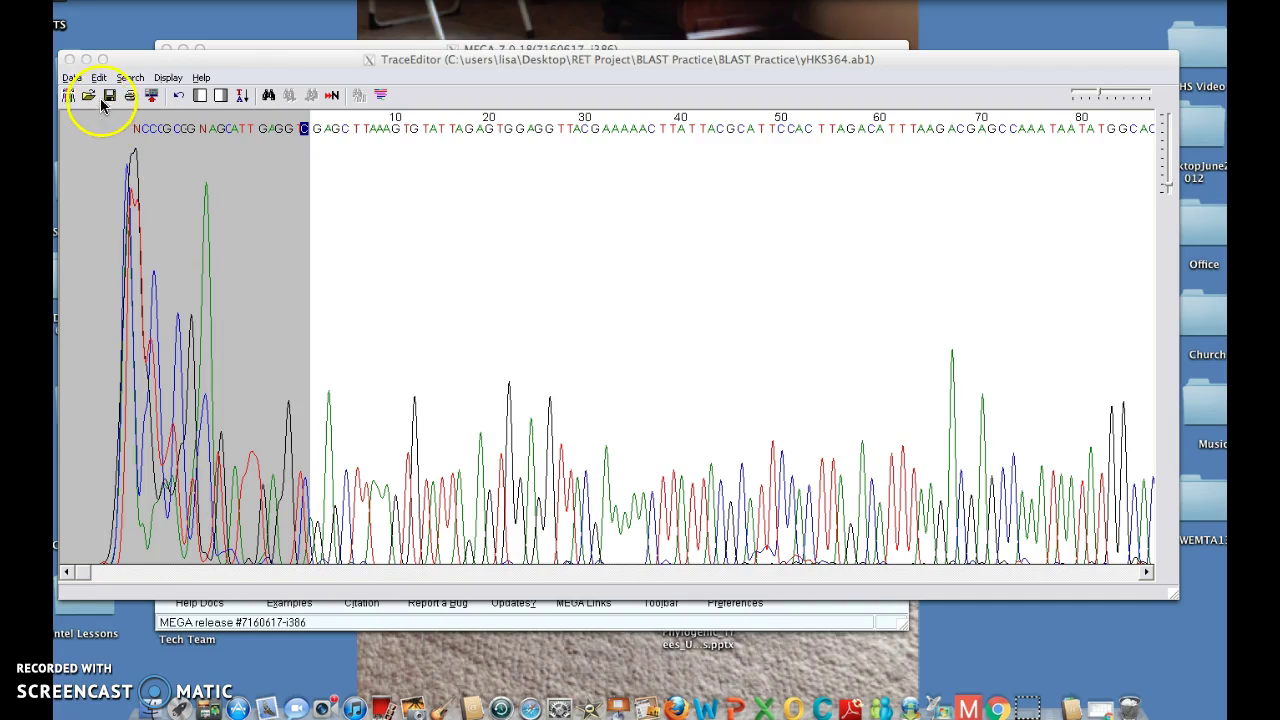
{"action": "left_click", "coordinate": [163, 62]}
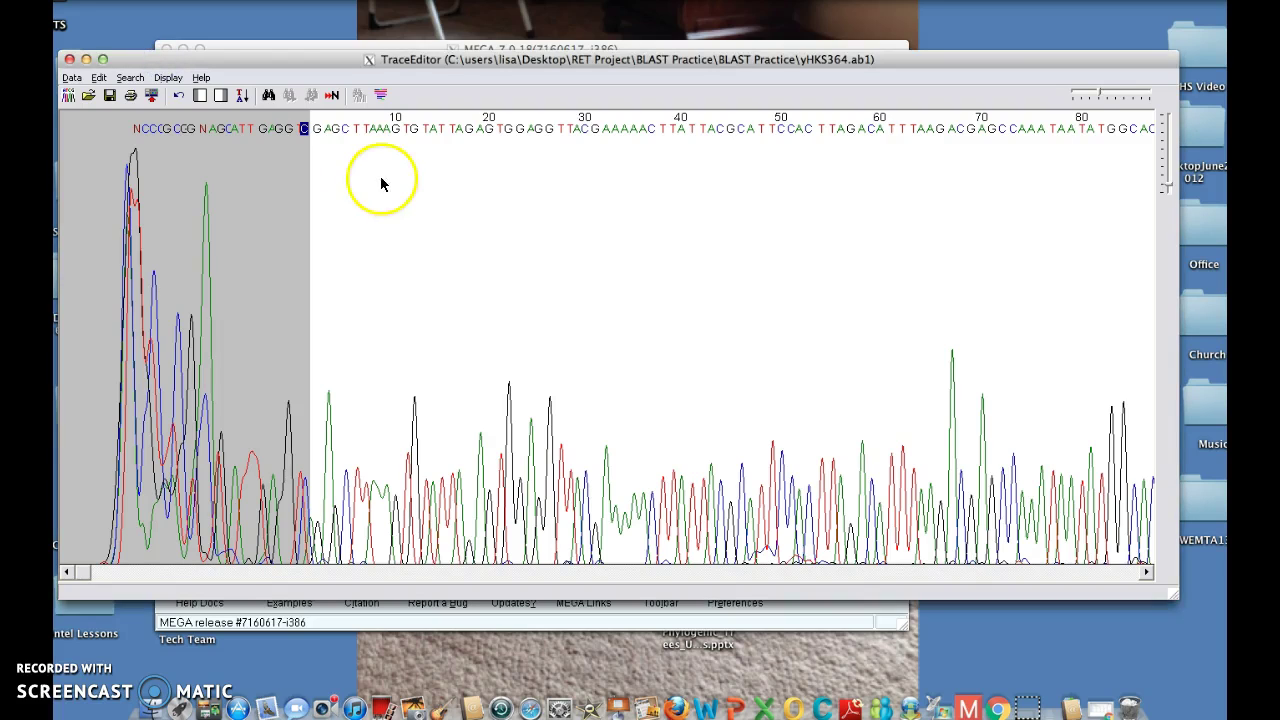
- Copy the unmasked part of the sequence in FASTA format
{"action": "left_click", "coordinate": [99, 77]}
{"action": "mouse_move", "coordinate": [118, 120]}
{"action": "left_click_drag", "start_coordinate": [118, 120], "coordinate": [294, 122]}
{"action": "left_click", "coordinate": [383, 271]}
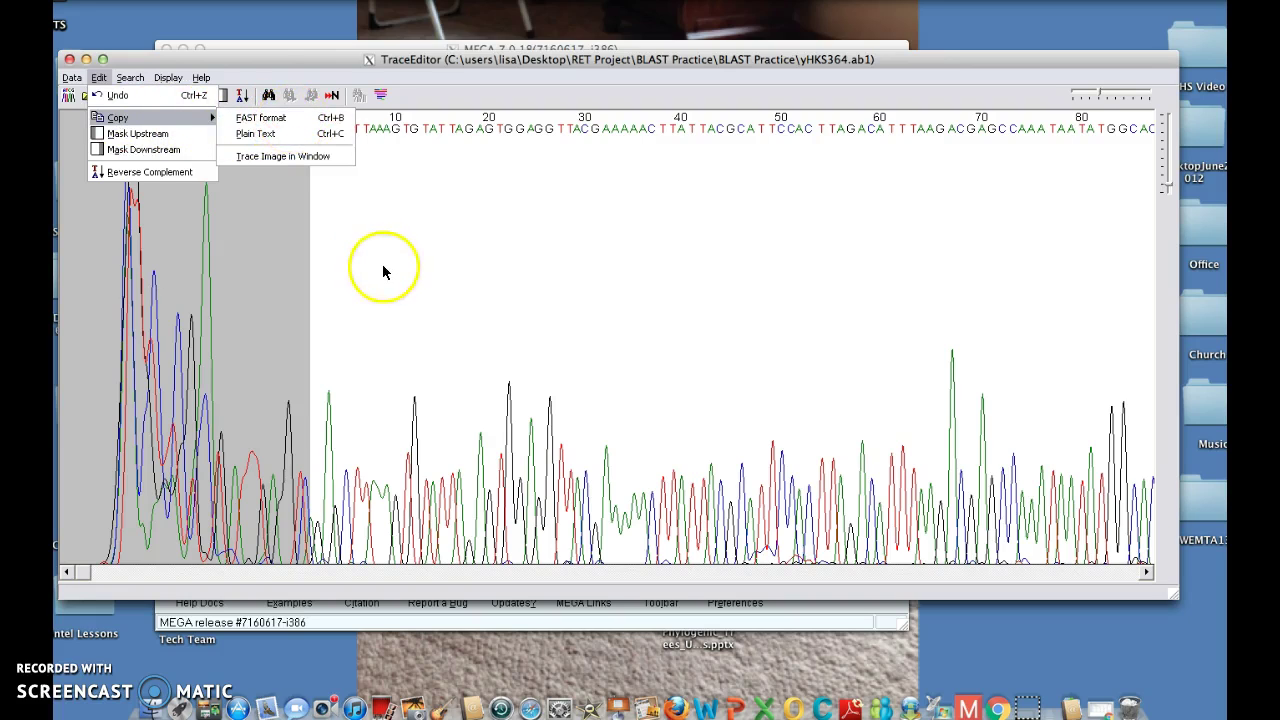
{"action": "left_click", "coordinate": [105, 77]}
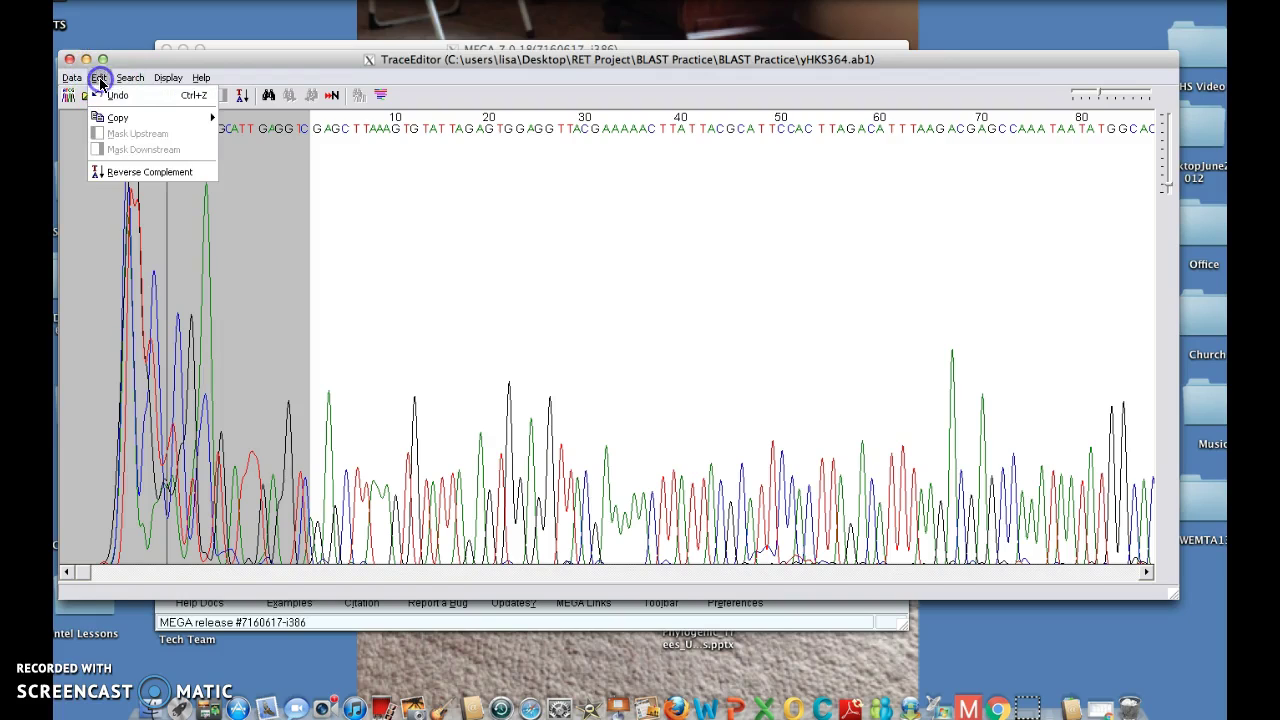
{"action": "mouse_move", "coordinate": [127, 120]}
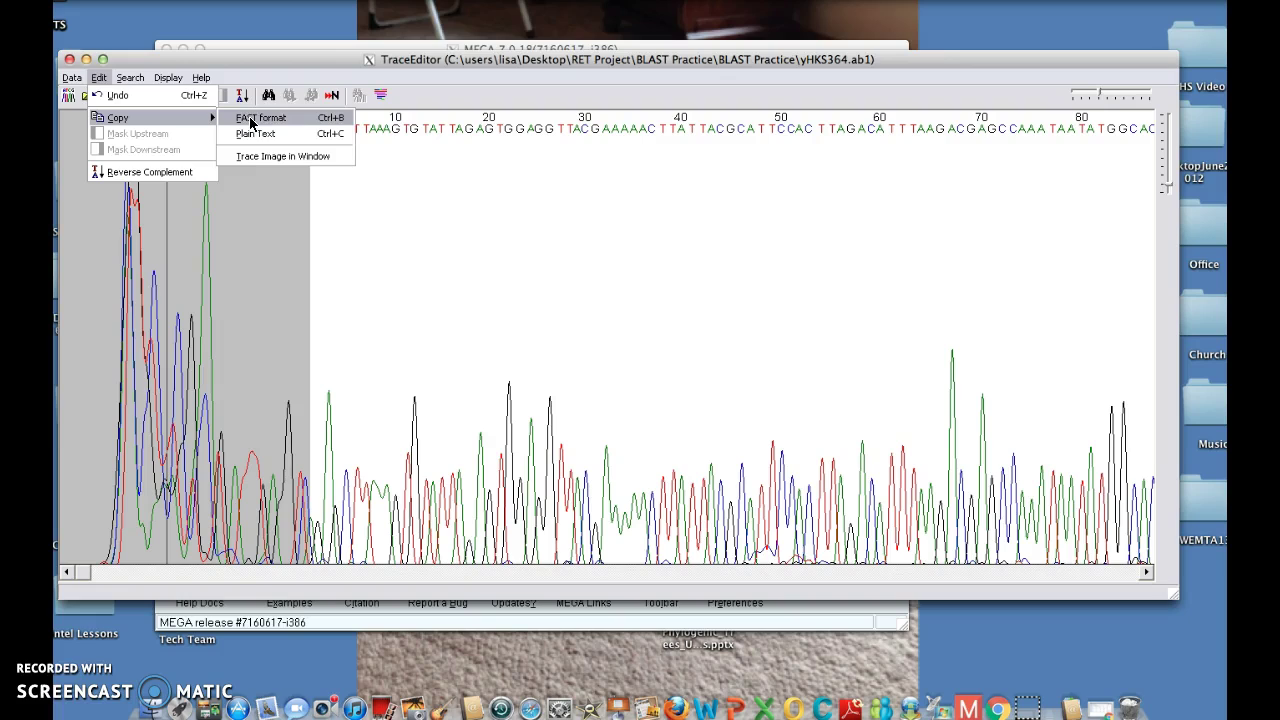
{"action": "left_click", "coordinate": [334, 121]}
{"action": "left_click", "coordinate": [348, 120]}
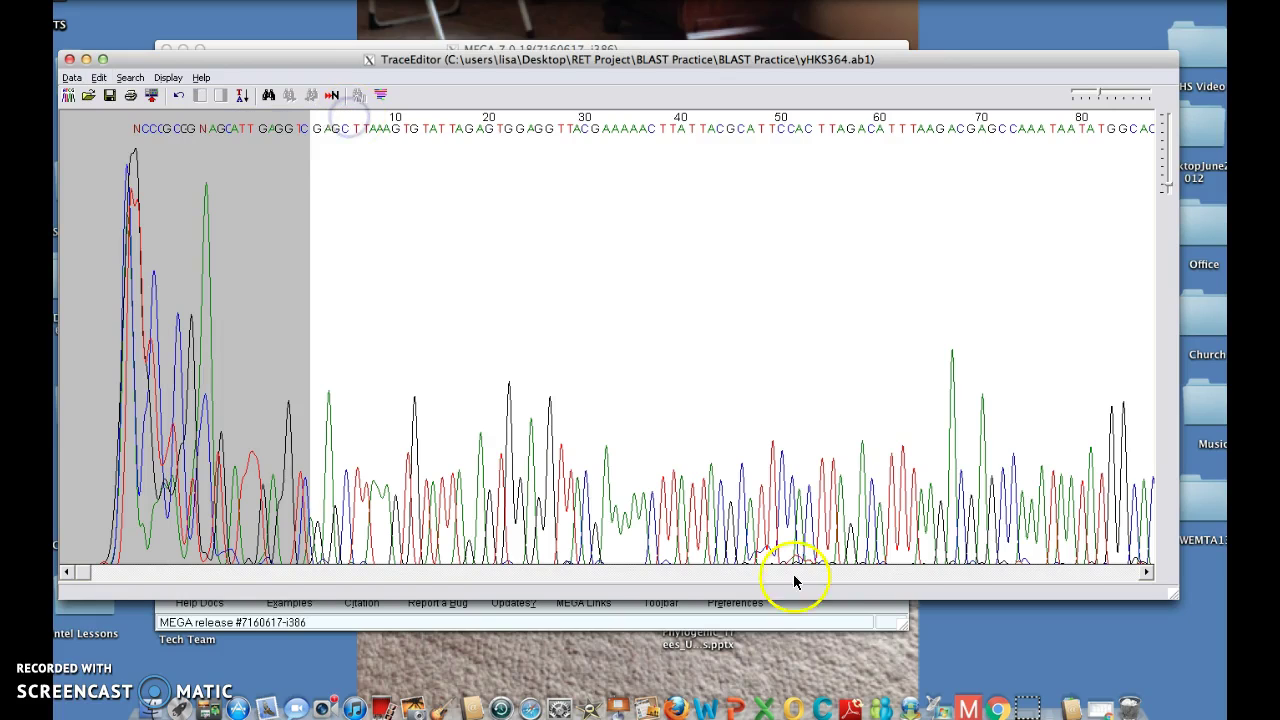
- Switch to Chrome, go to the NCBI BLAST site and open the Nucleotide BLAST search form
{"action": "left_click", "coordinate": [997, 709]}
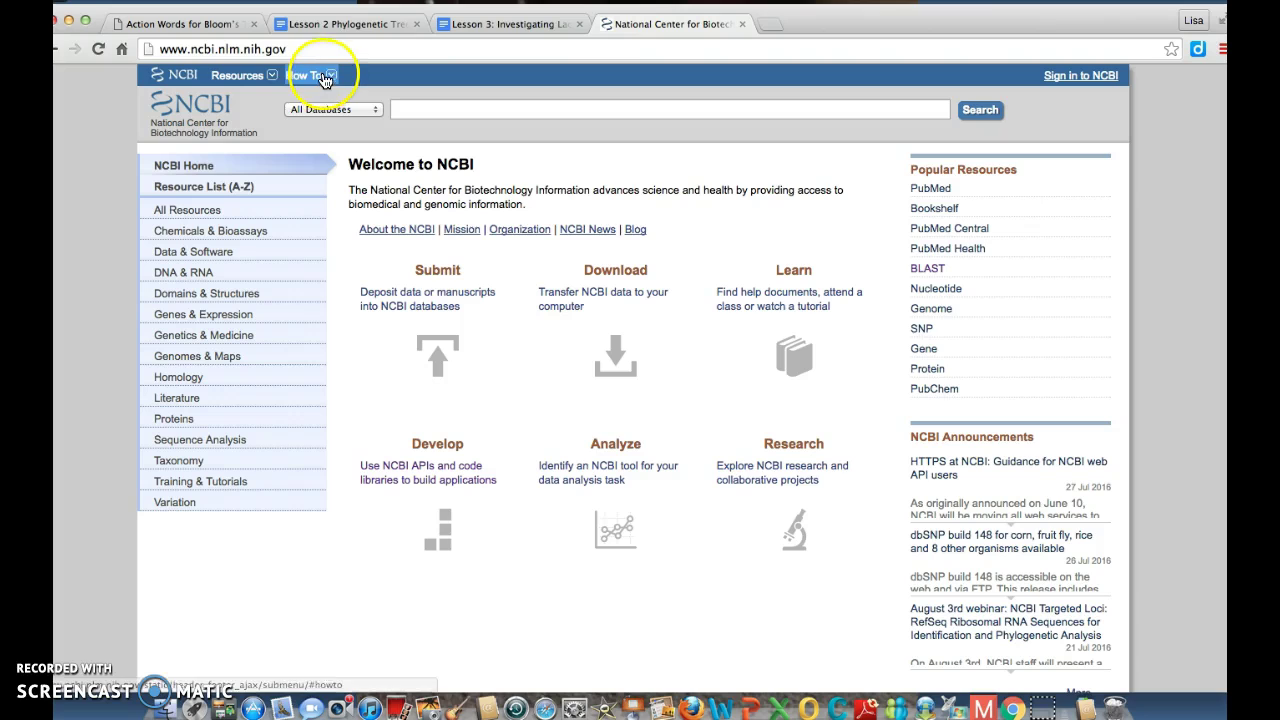
{"action": "left_click", "coordinate": [304, 49]}
{"action": "type", "text": "blast"}
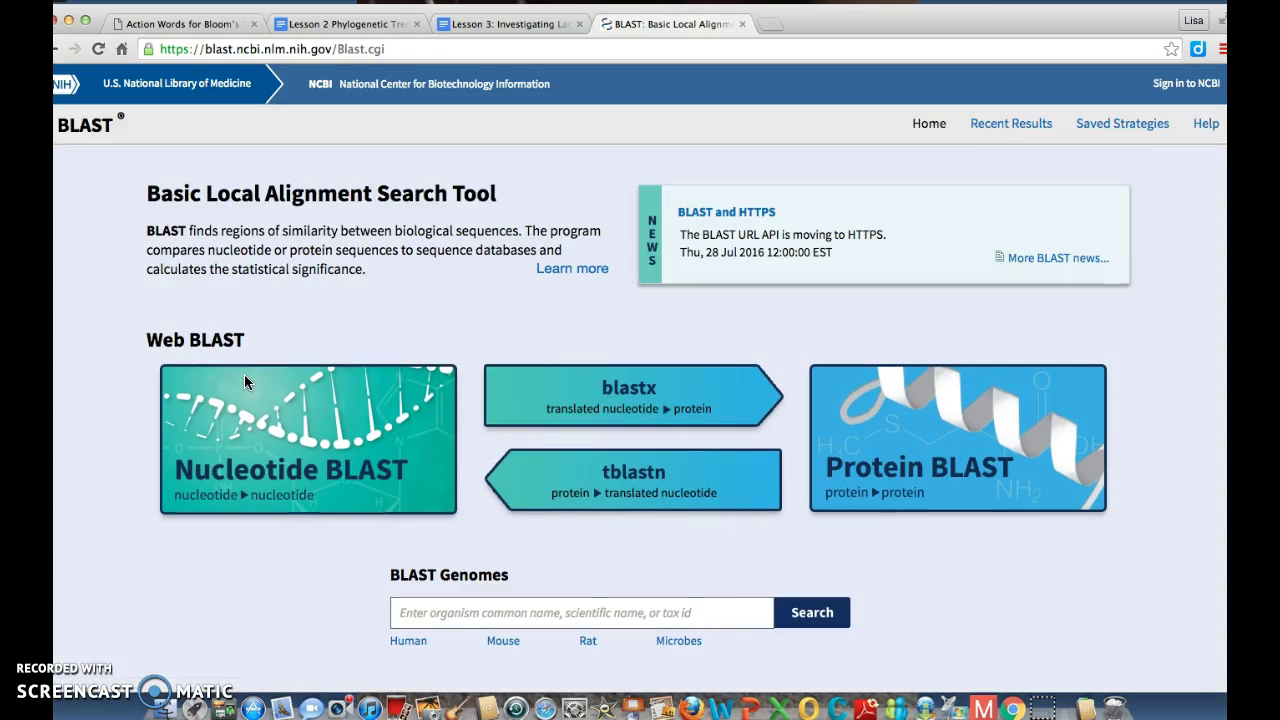
{"action": "scroll", "coordinate": [321, 352], "scroll_direction": "down", "scroll_amount": 1}
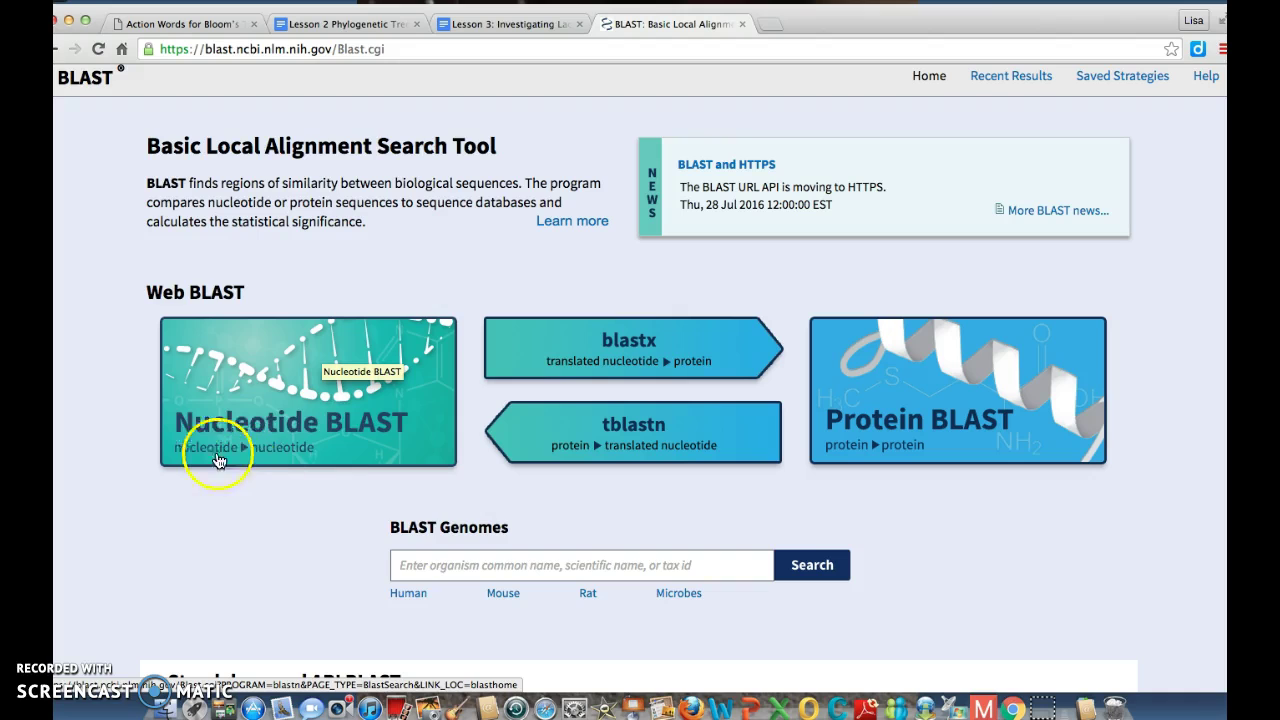
{"action": "left_click", "coordinate": [321, 451]}
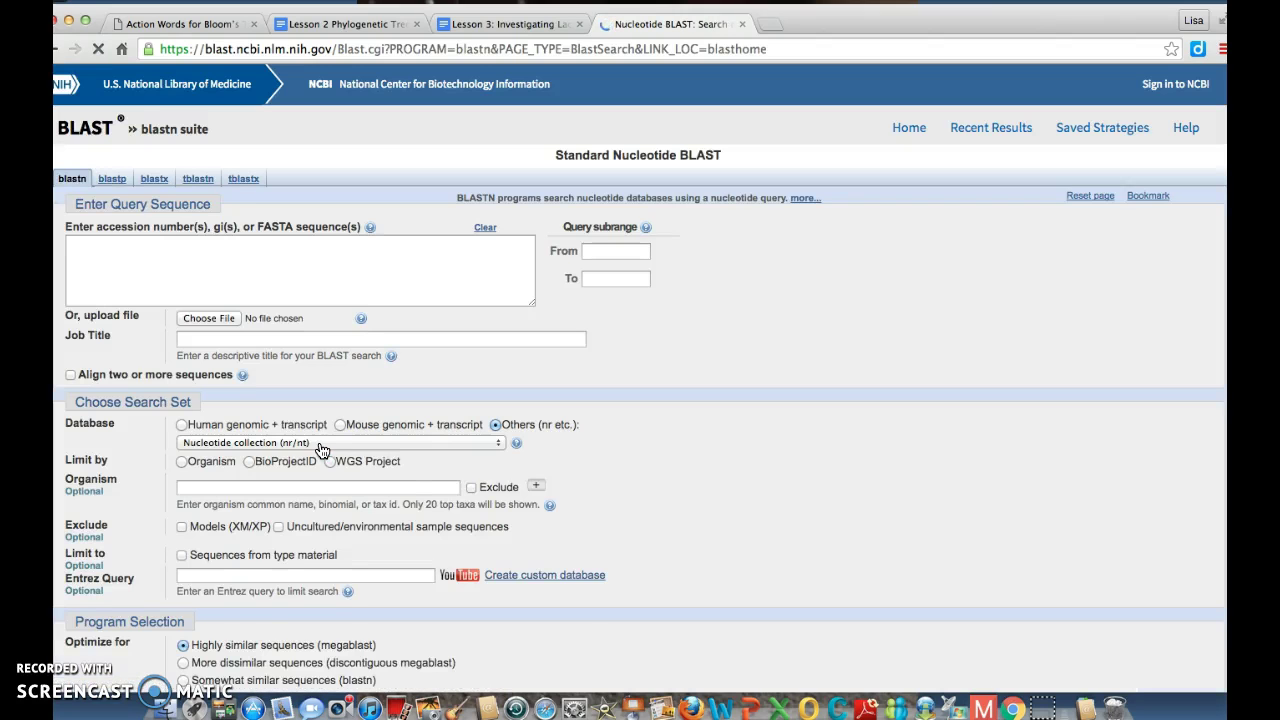
- Paste the copied FASTA sequence into the query sequence box and check its beginning
{"action": "left_click", "coordinate": [181, 262]}
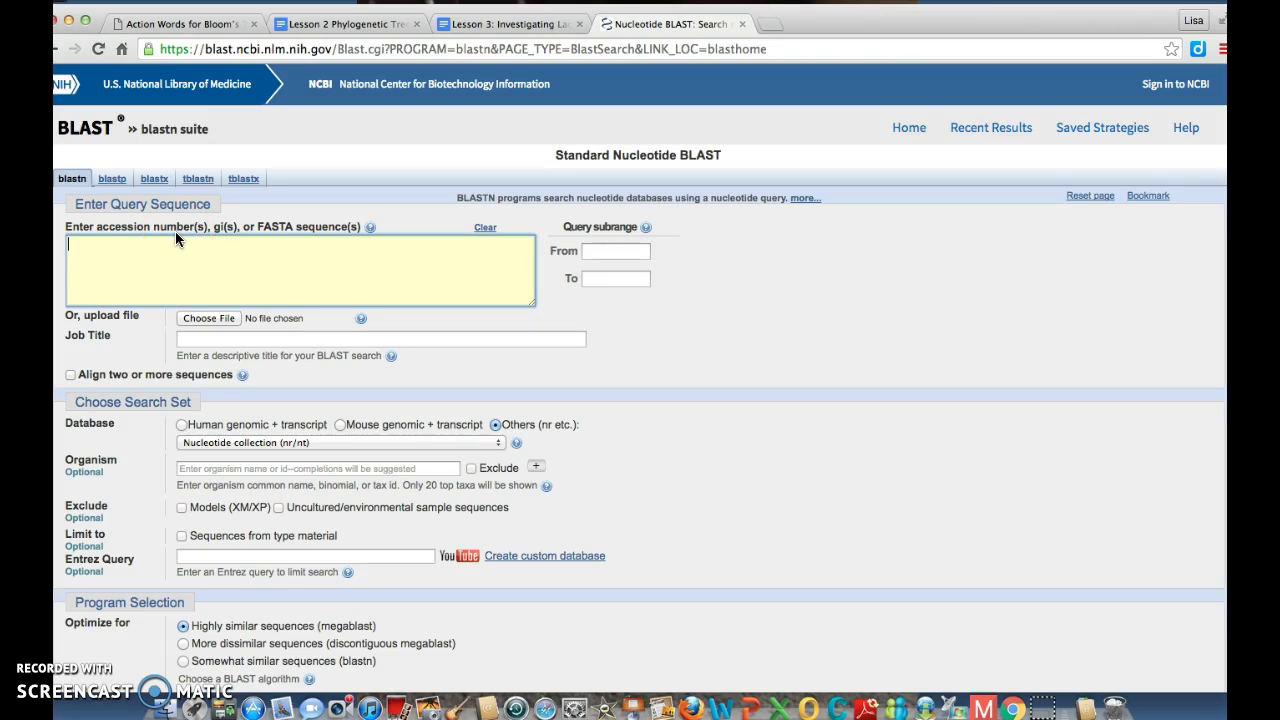
{"action": "left_click", "coordinate": [321, 236]}
{"action": "key", "text": "super+v"}
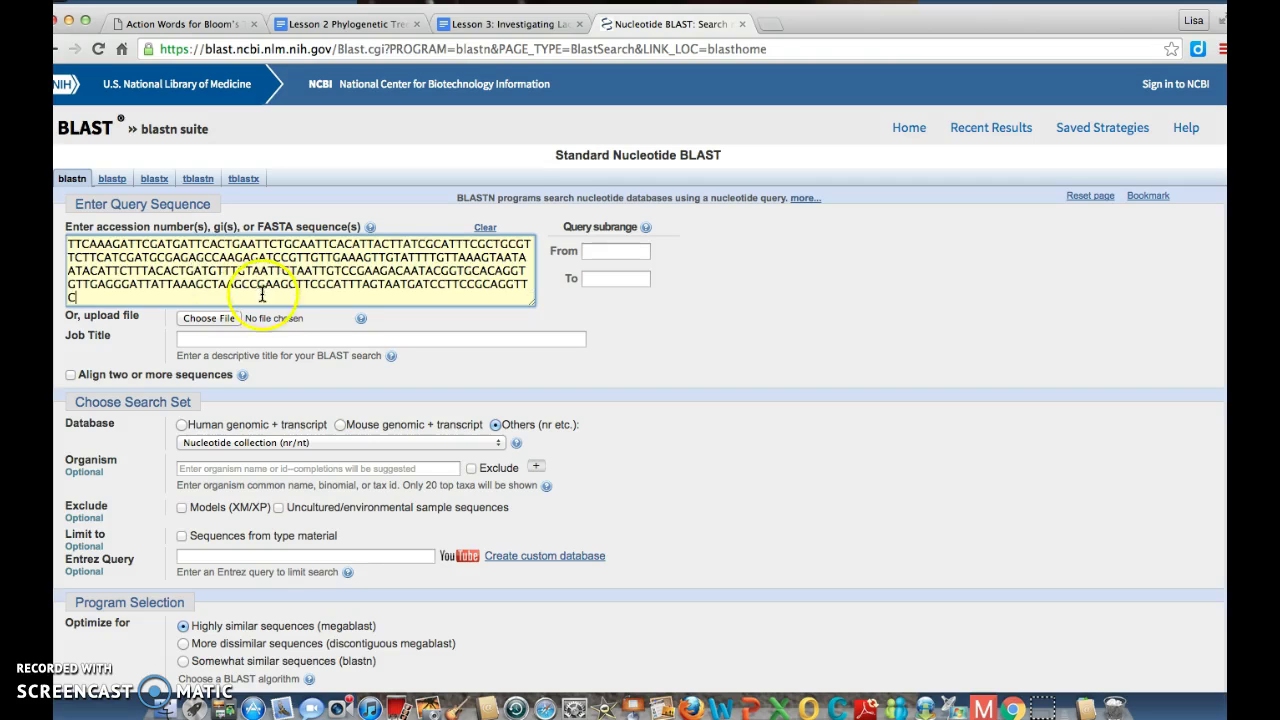
{"action": "scroll", "coordinate": [231, 284], "scroll_direction": "up", "scroll_amount": 5}
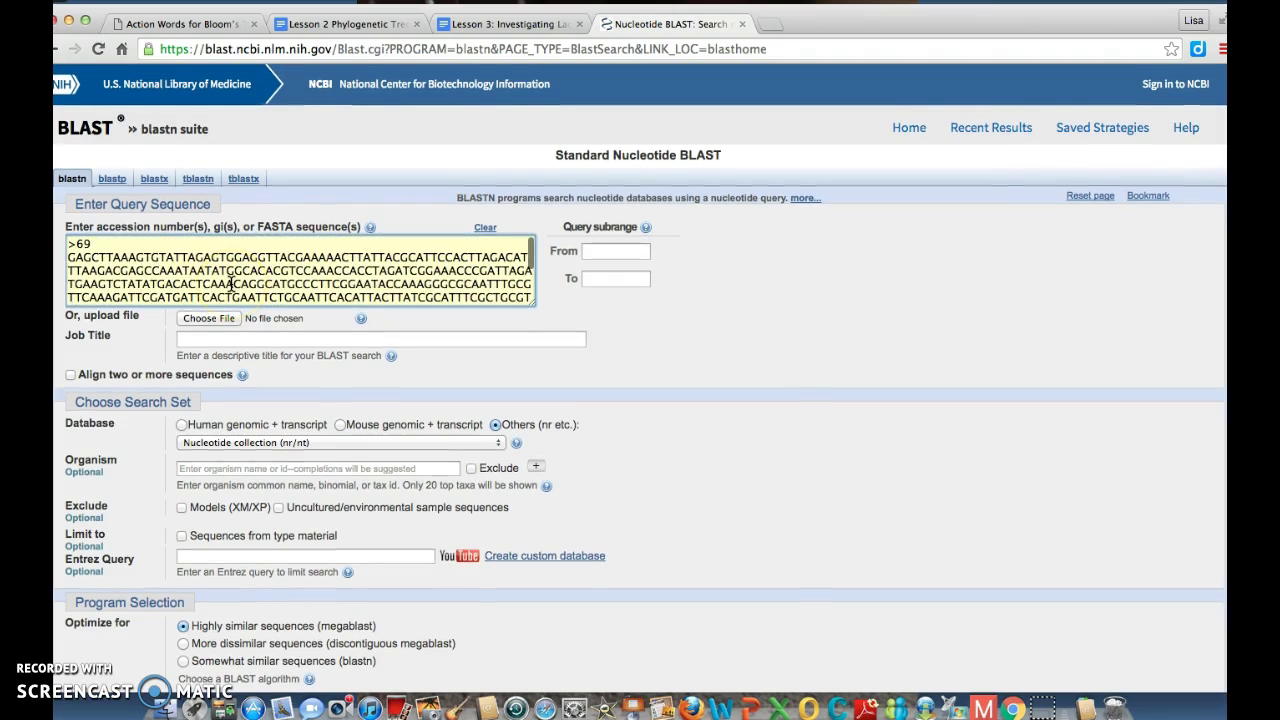
- Run the BLAST search against Nucleotide collection (nr/nt), optimized for somewhat similar sequences (blastn)
{"action": "scroll", "coordinate": [231, 284], "scroll_direction": "down", "scroll_amount": 6}
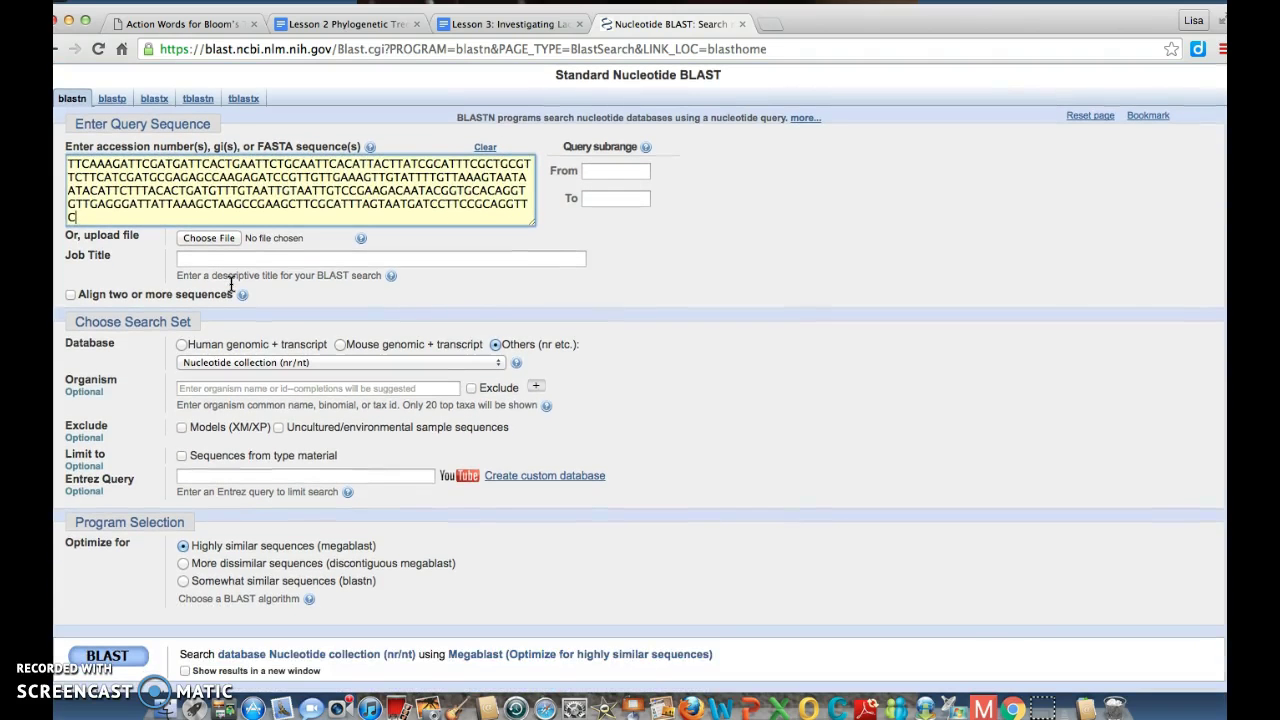
{"action": "scroll", "coordinate": [231, 284], "scroll_direction": "down", "scroll_amount": 2}
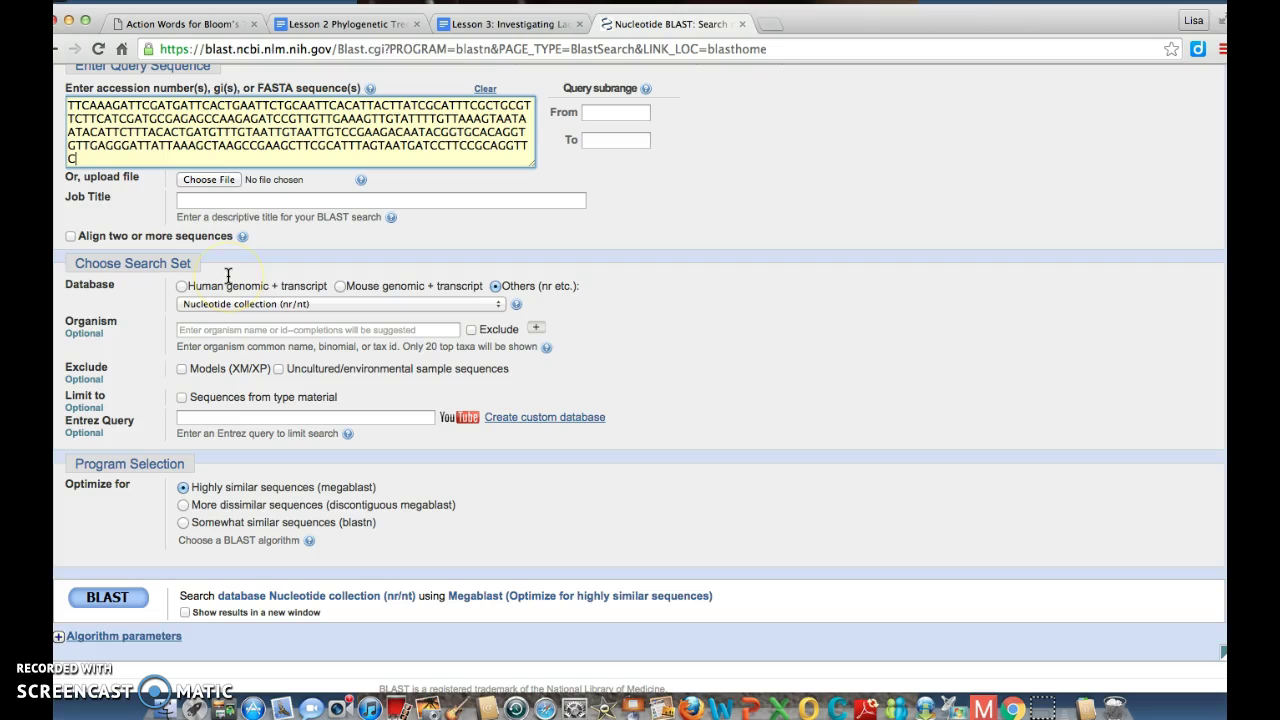
{"action": "scroll", "coordinate": [227, 281], "scroll_direction": "down", "scroll_amount": 1}
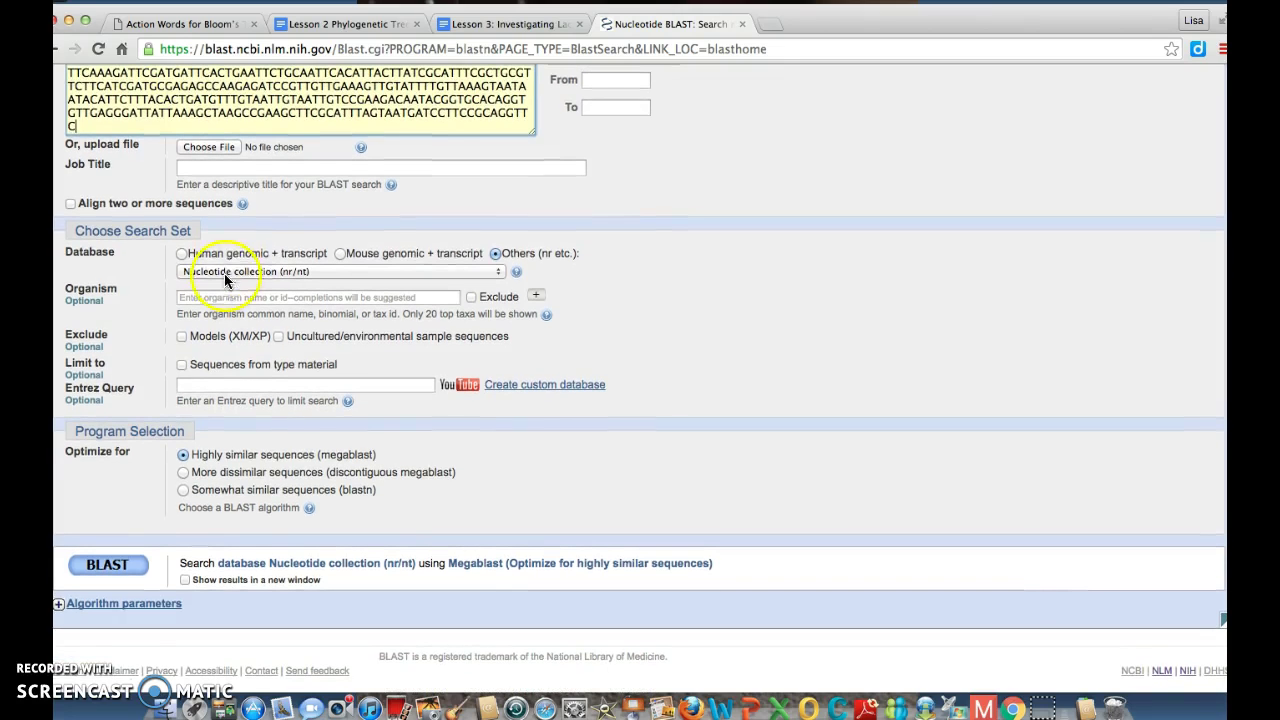
{"action": "left_click", "coordinate": [485, 263]}
{"action": "left_click", "coordinate": [238, 266]}
{"action": "left_click", "coordinate": [183, 490]}
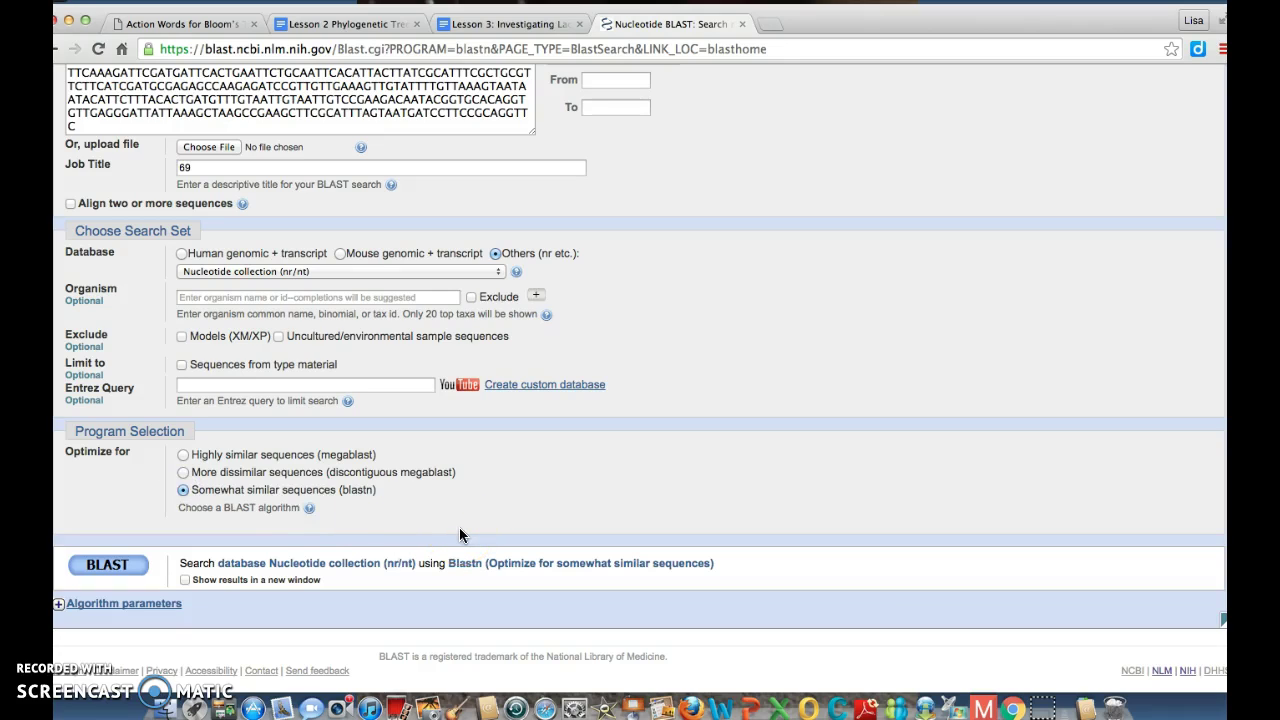
{"action": "left_click", "coordinate": [120, 568]}
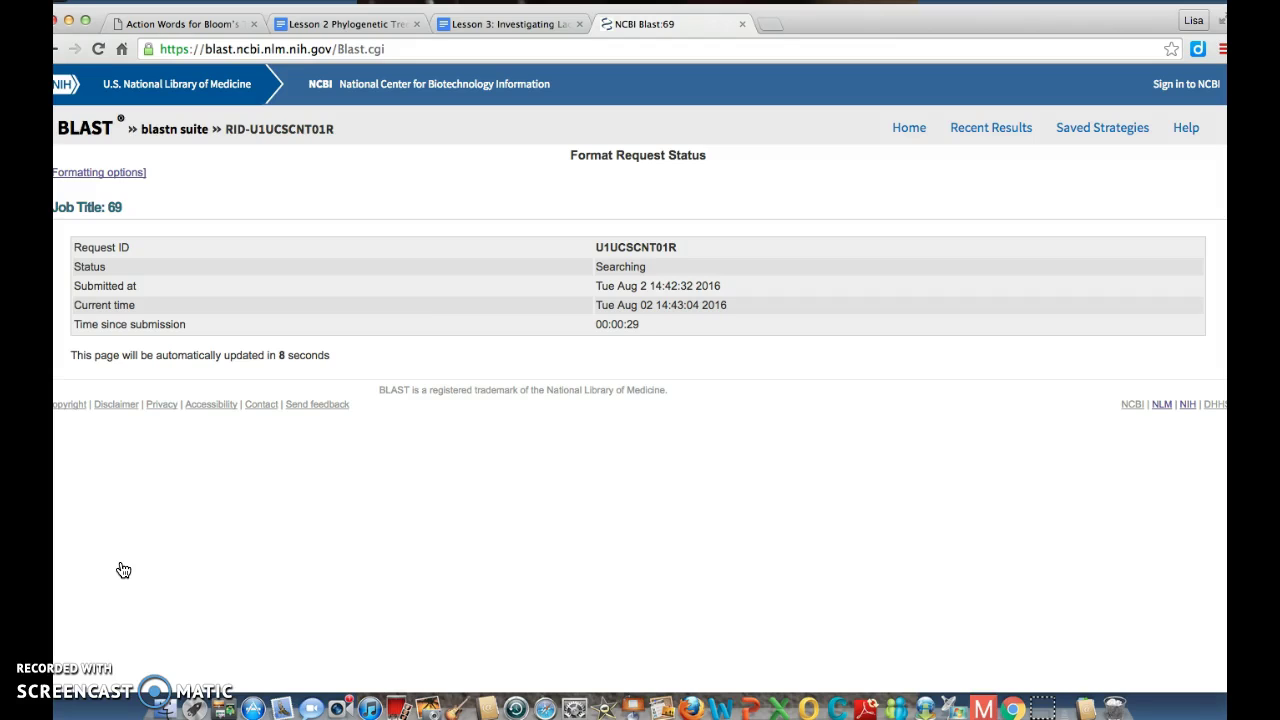
{"action": "left_click", "coordinate": [100, 675]}
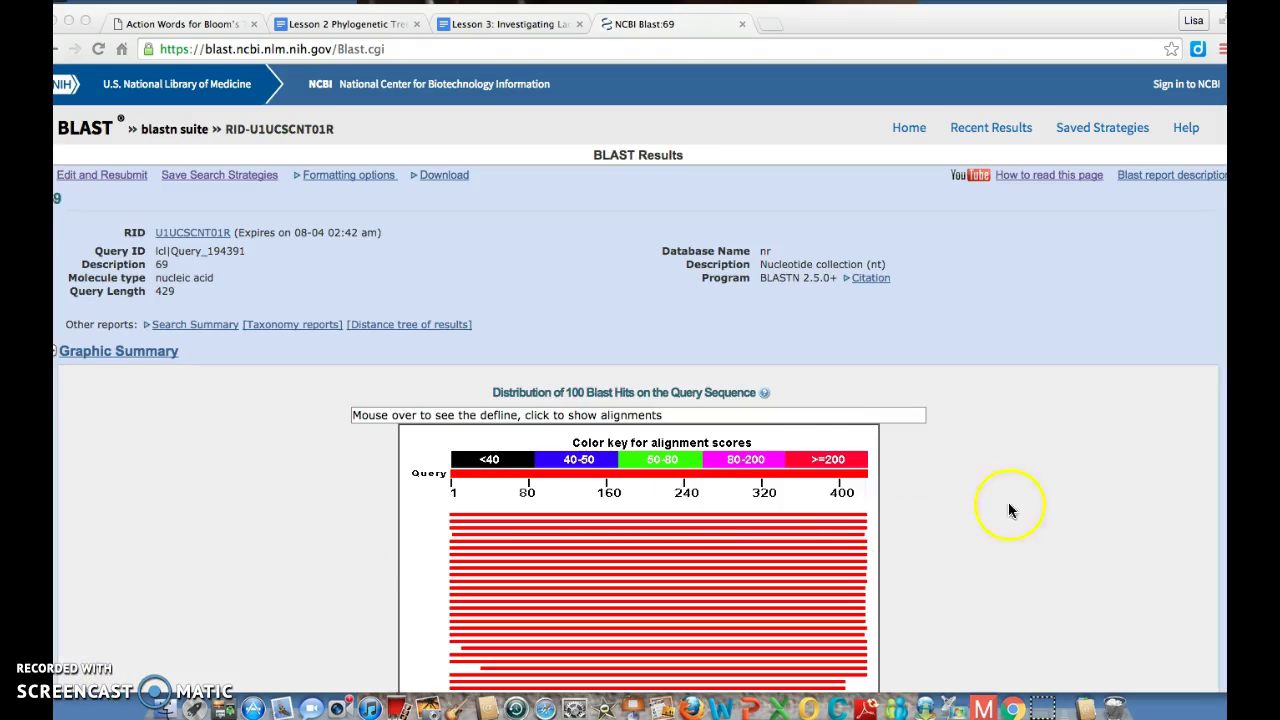
- Examine the graphic summary and the descriptions of significant alignments in the BLAST results
{"action": "scroll", "coordinate": [1062, 491], "scroll_direction": "down", "scroll_amount": 2}
{"action": "scroll", "coordinate": [1062, 491], "scroll_direction": "down", "scroll_amount": 6}
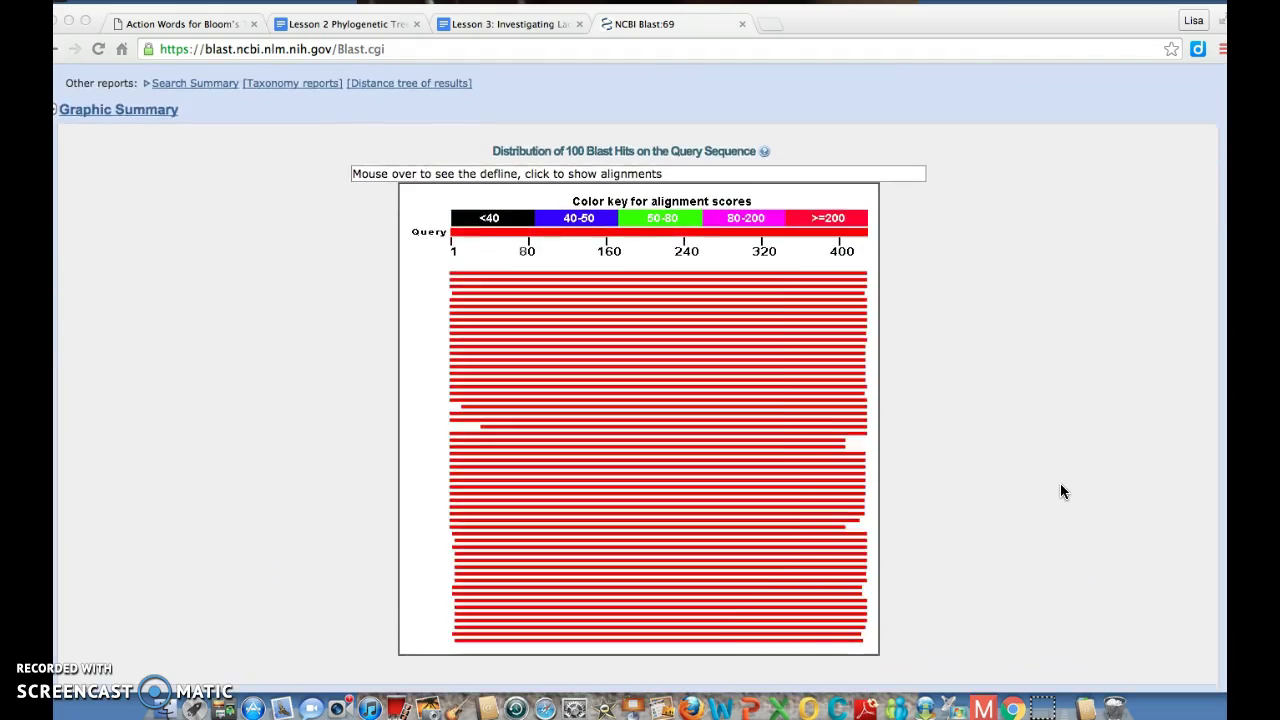
{"action": "scroll", "coordinate": [1062, 491], "scroll_direction": "down", "scroll_amount": 1}
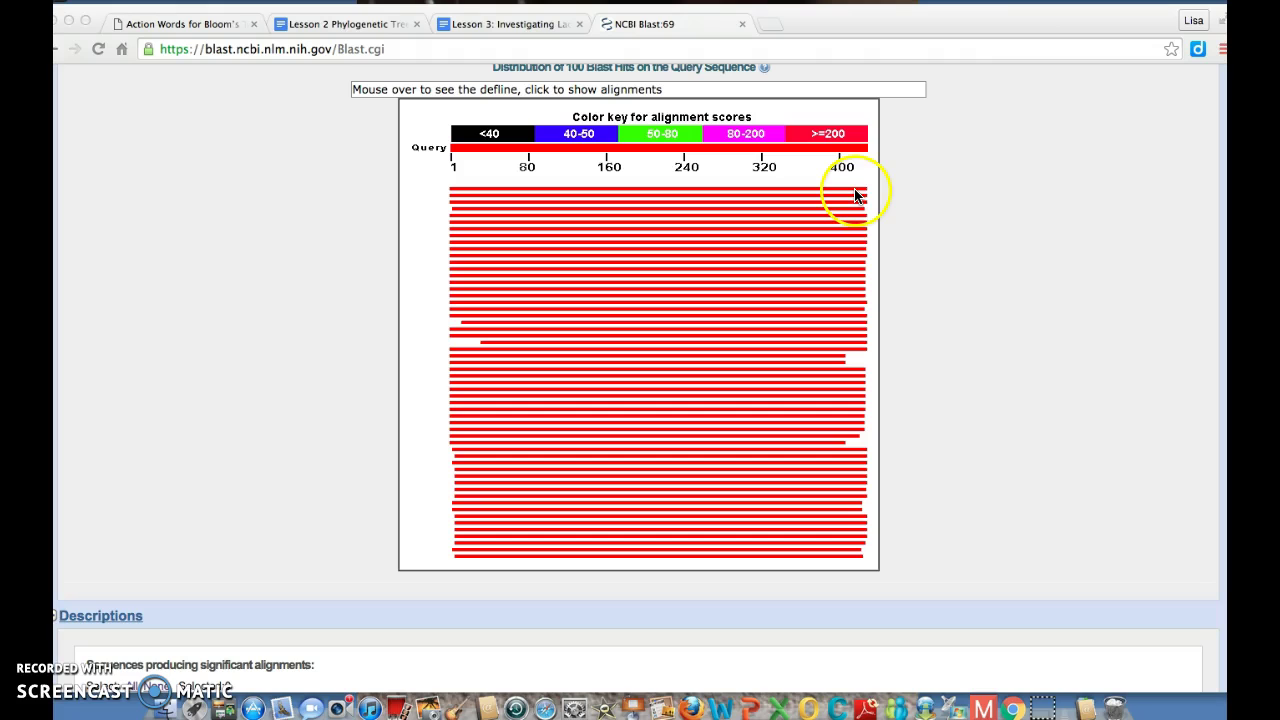
{"action": "scroll", "coordinate": [978, 346], "scroll_direction": "down", "scroll_amount": 7}
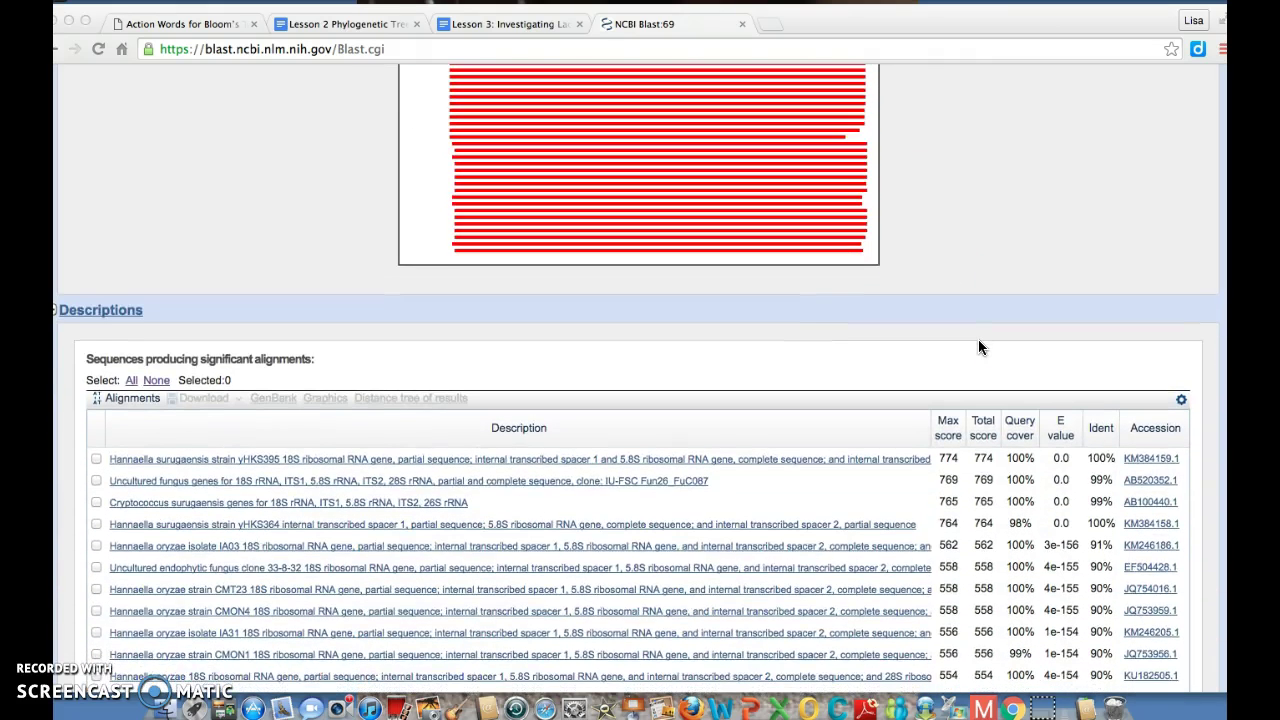
{"action": "scroll", "coordinate": [979, 346], "scroll_direction": "down", "scroll_amount": 2}
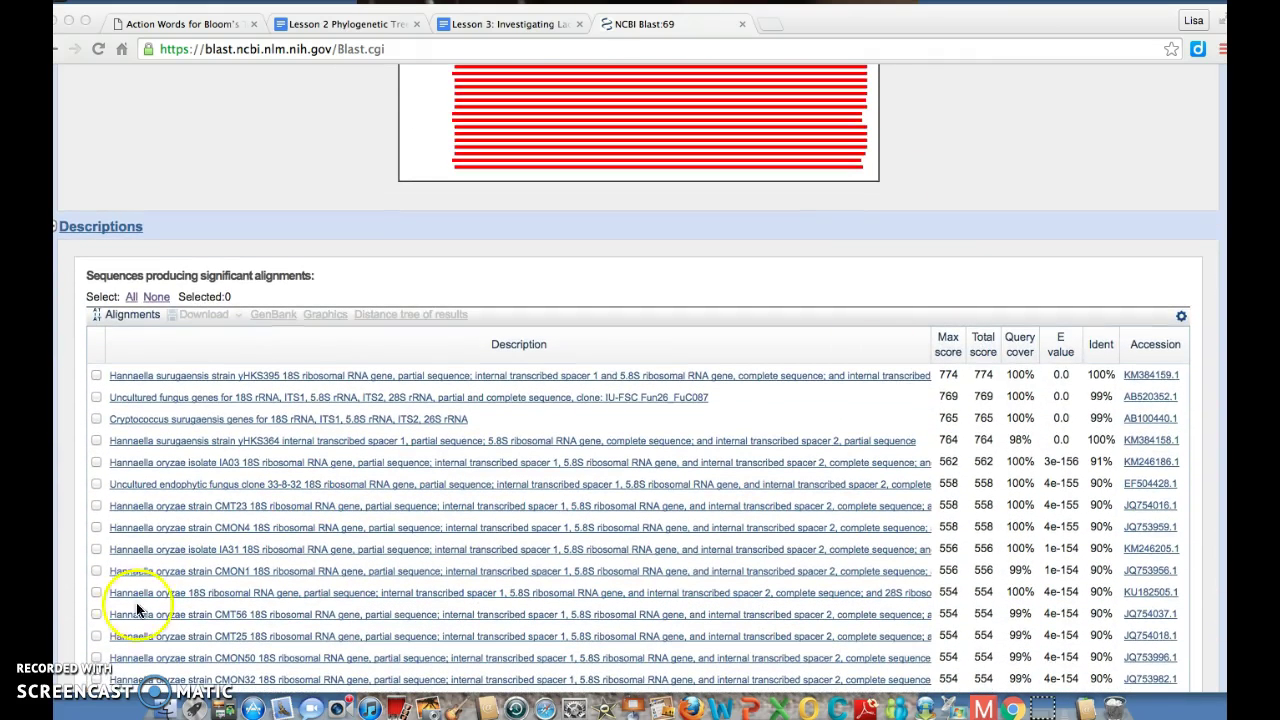
{"action": "scroll", "coordinate": [86, 650], "scroll_direction": "up", "scroll_amount": 20}
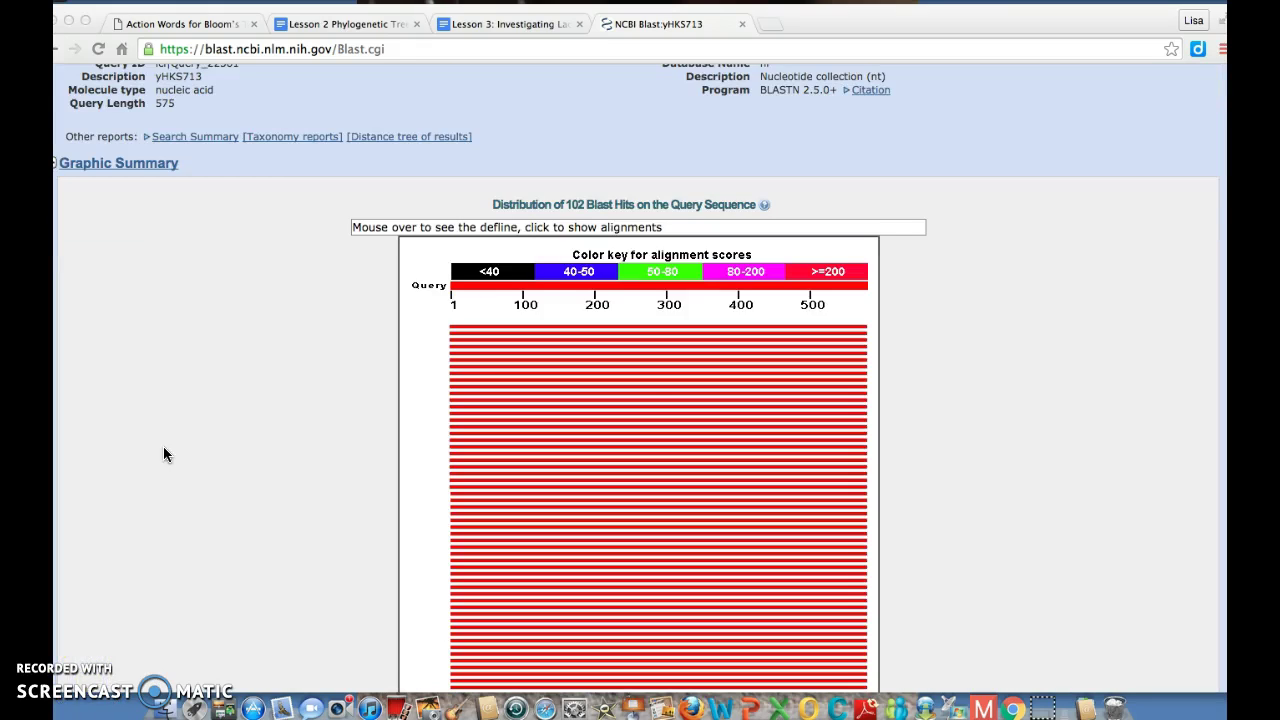
{"action": "scroll", "coordinate": [165, 455], "scroll_direction": "down", "scroll_amount": 6}
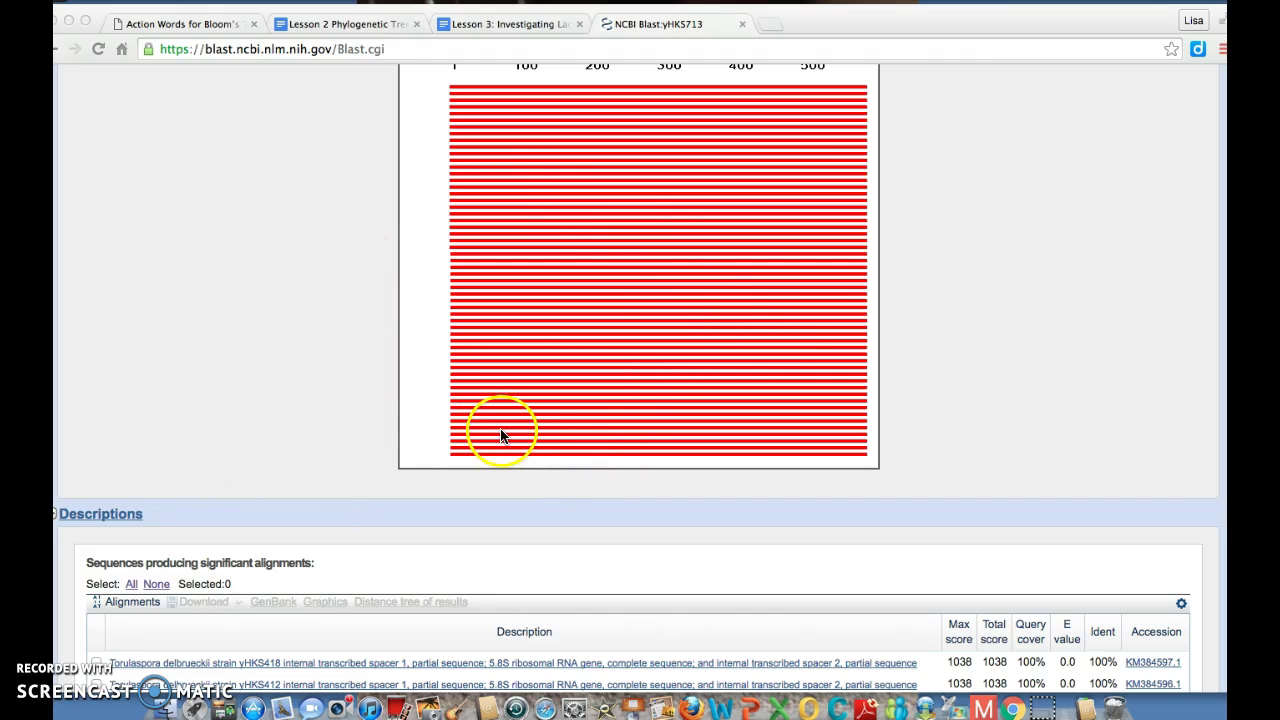
{"action": "scroll", "coordinate": [283, 368], "scroll_direction": "down", "scroll_amount": 5}
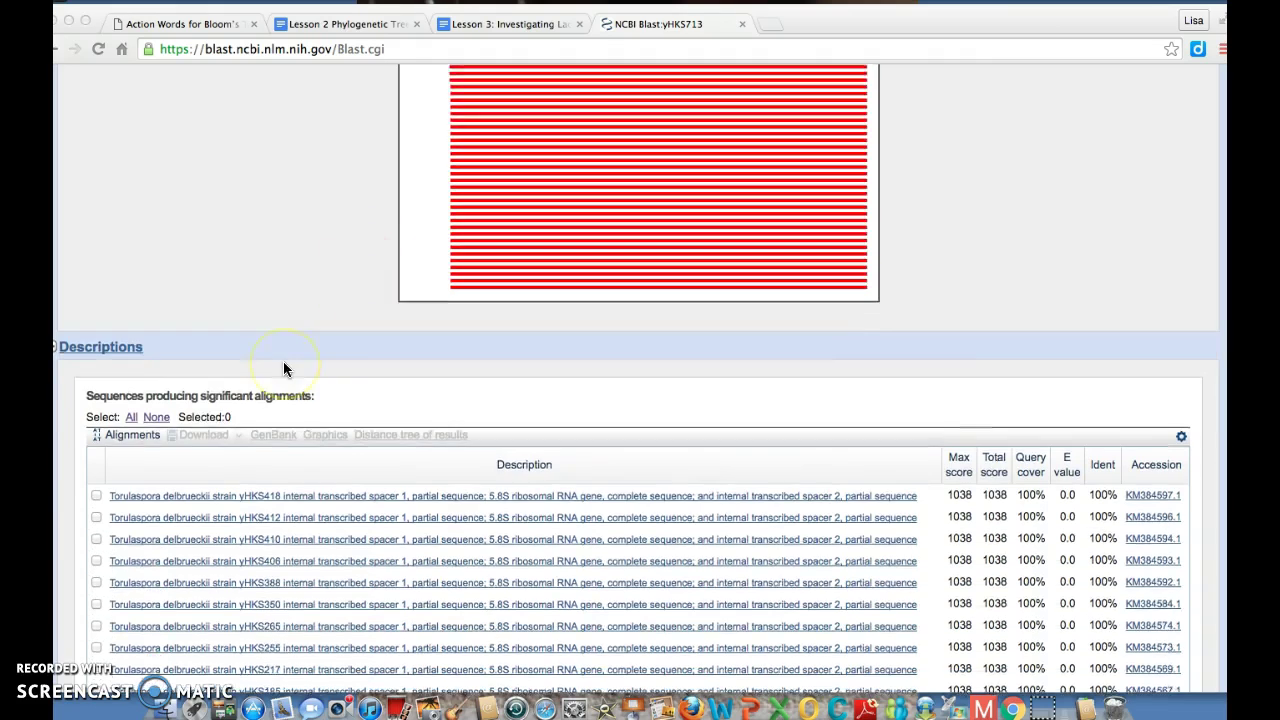
{"action": "scroll", "coordinate": [272, 384], "scroll_direction": "down", "scroll_amount": 1}
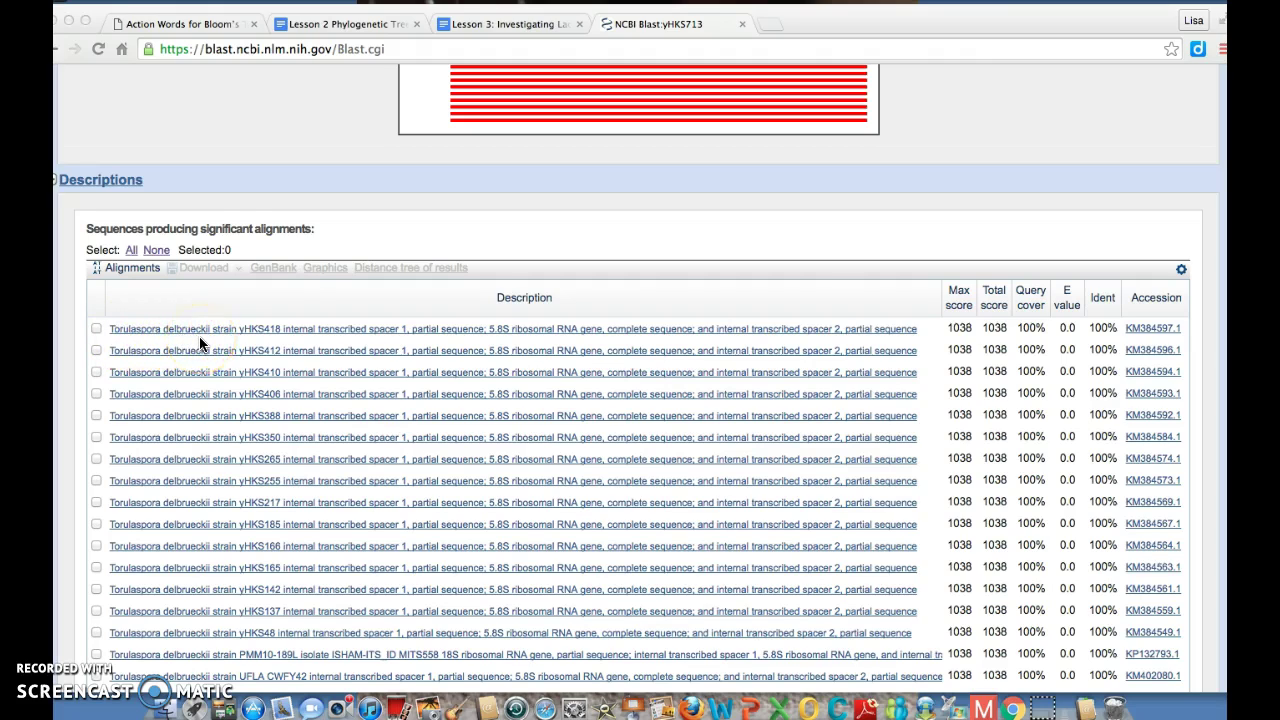
- Open the GenBank record KM384597.1 of the top hit, view the Torulaspora delbrueckii taxonomy page, and return to the record
{"action": "left_click", "coordinate": [1139, 330]}
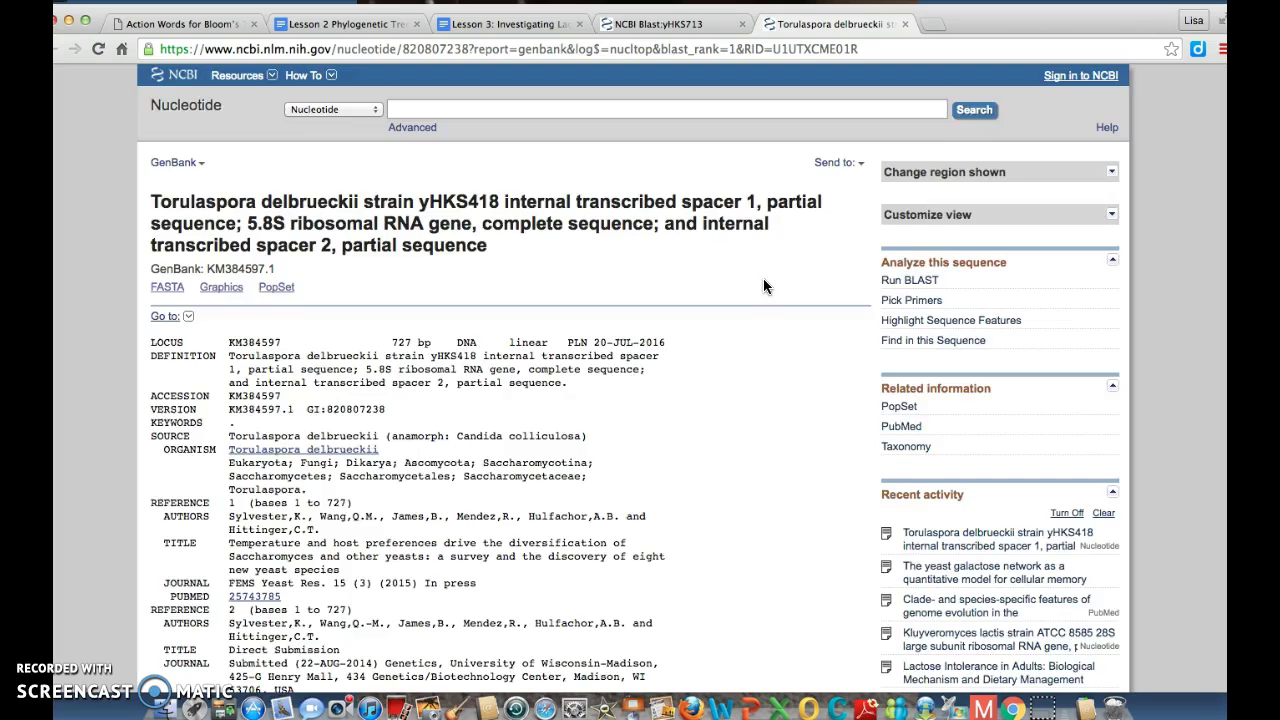
{"action": "scroll", "coordinate": [764, 286], "scroll_direction": "down", "scroll_amount": 5}
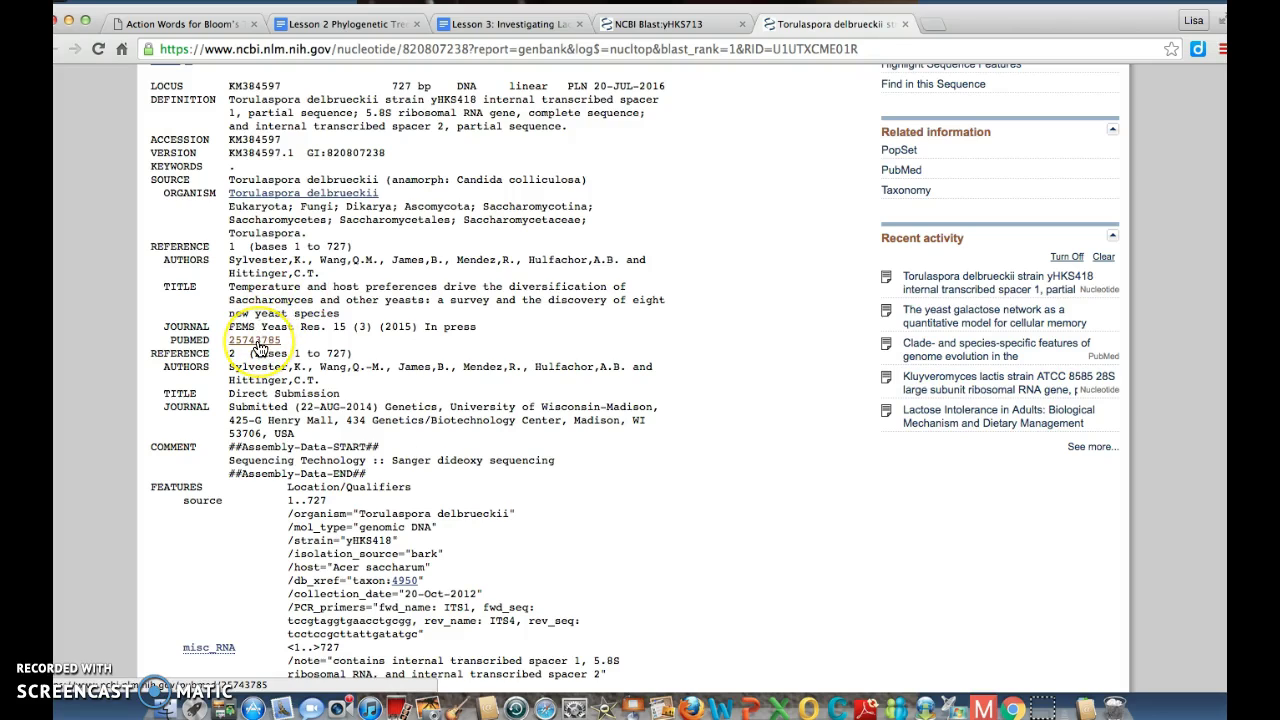
{"action": "left_click", "coordinate": [290, 200]}
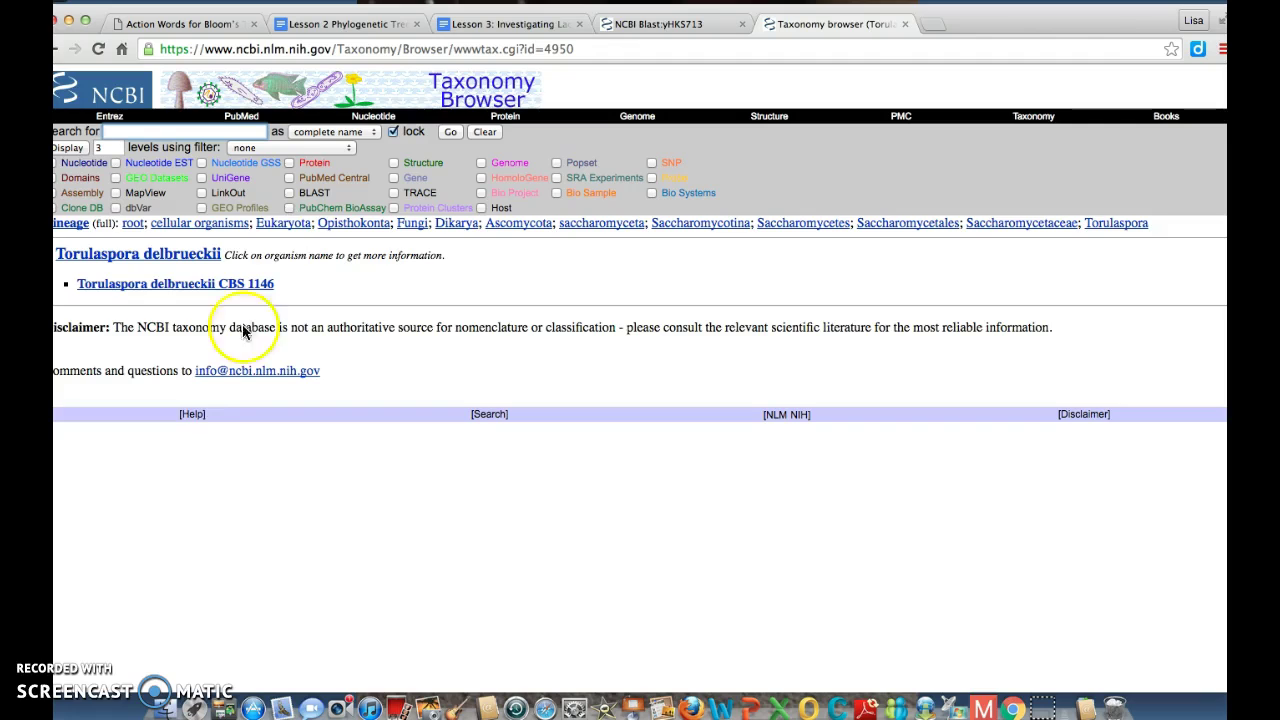
{"action": "key", "text": "super+bracketleft"}
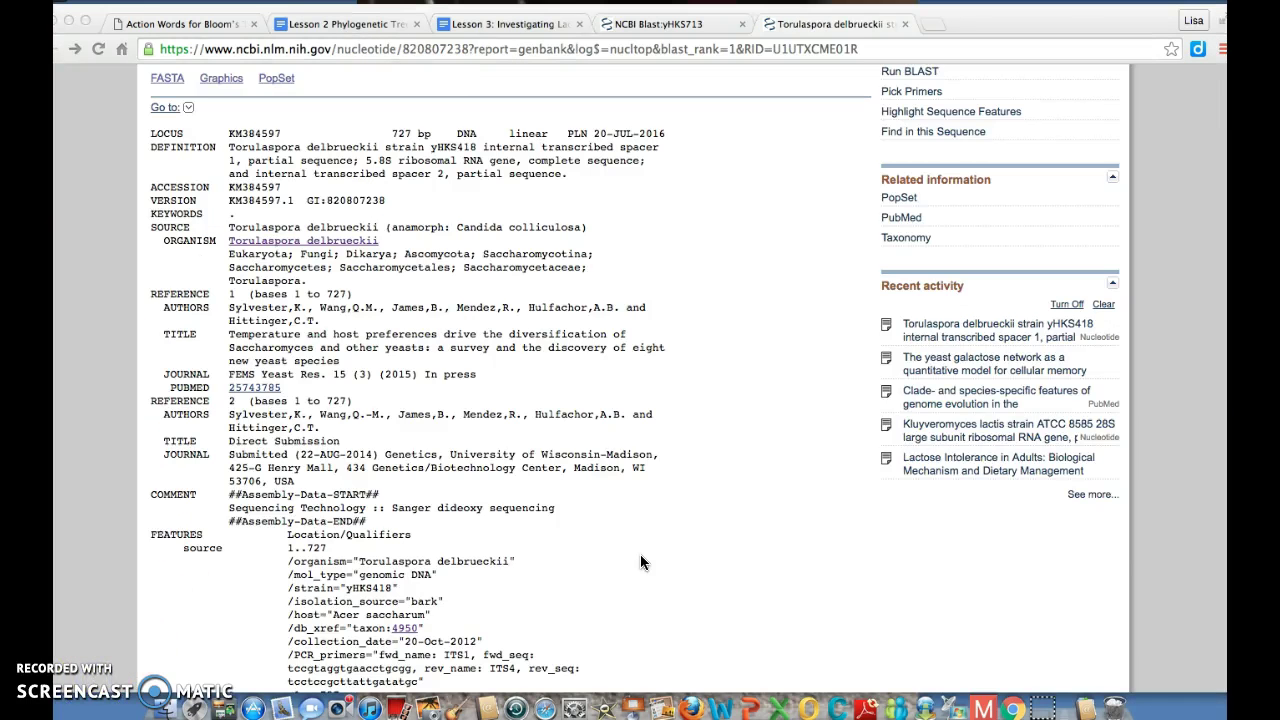
- Examine the GenBank record's references, source features and origin sequence
{"action": "scroll", "coordinate": [641, 562], "scroll_direction": "down", "scroll_amount": 7}
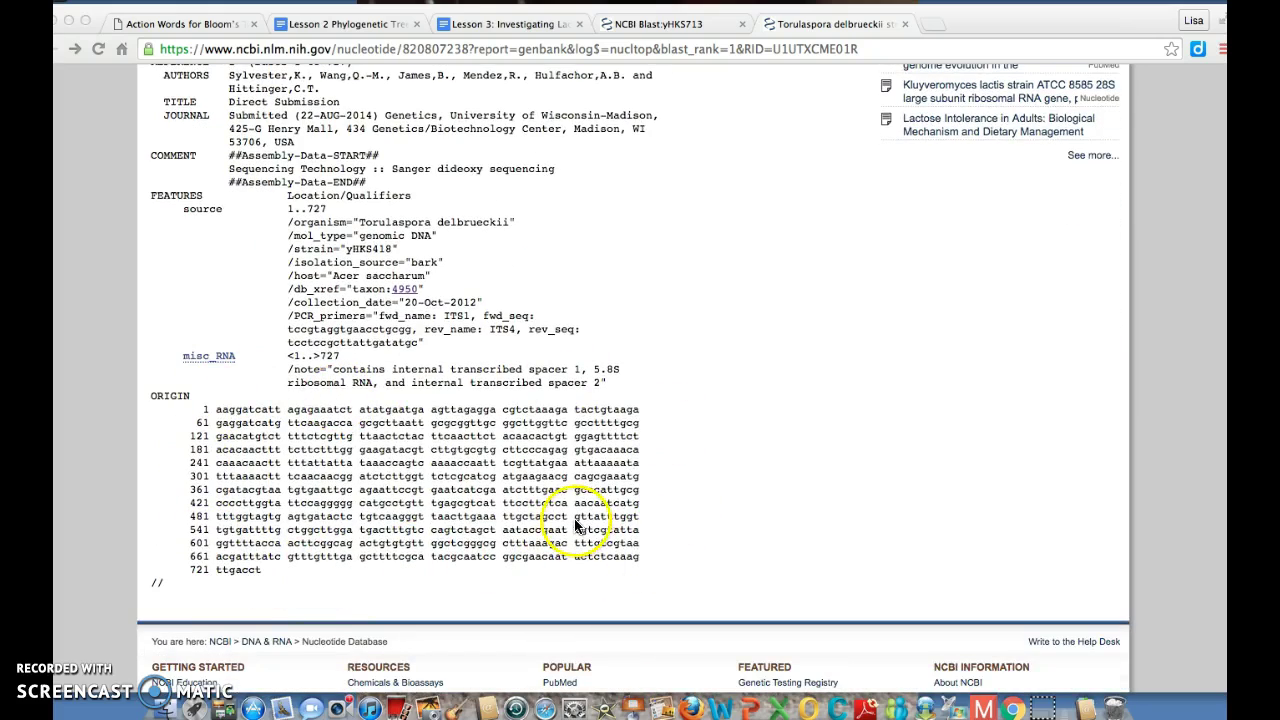
{"action": "scroll", "coordinate": [590, 490], "scroll_direction": "down", "scroll_amount": 6}
{"action": "scroll", "coordinate": [604, 459], "scroll_direction": "up", "scroll_amount": 10}
{"action": "scroll", "coordinate": [594, 459], "scroll_direction": "up", "scroll_amount": 6}
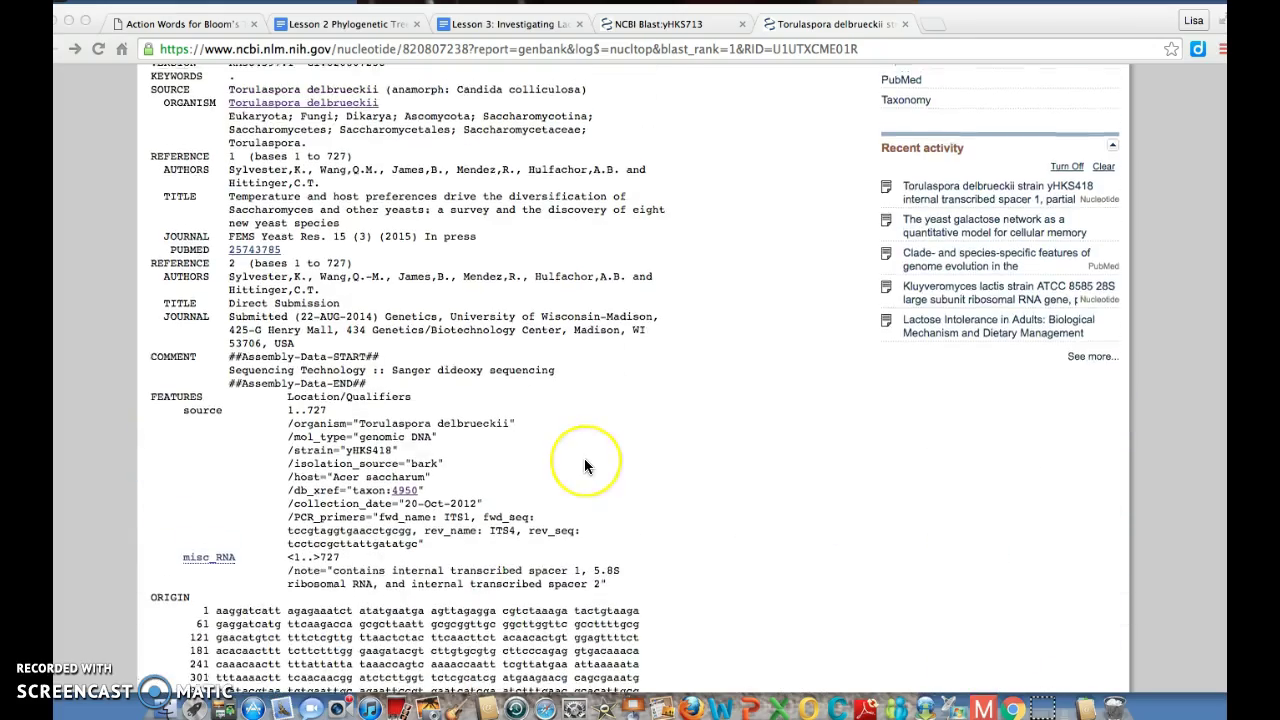
{"action": "scroll", "coordinate": [586, 465], "scroll_direction": "up", "scroll_amount": 2}
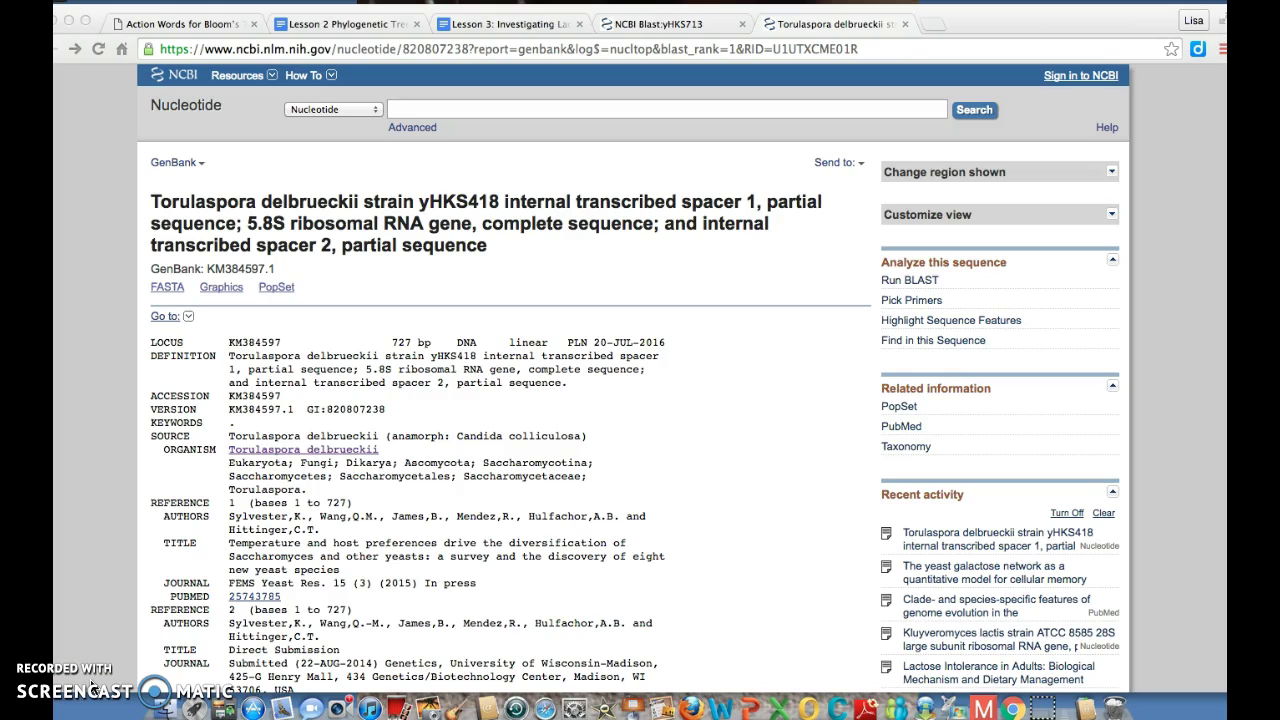
{"action": "left_click", "coordinate": [92, 684]}
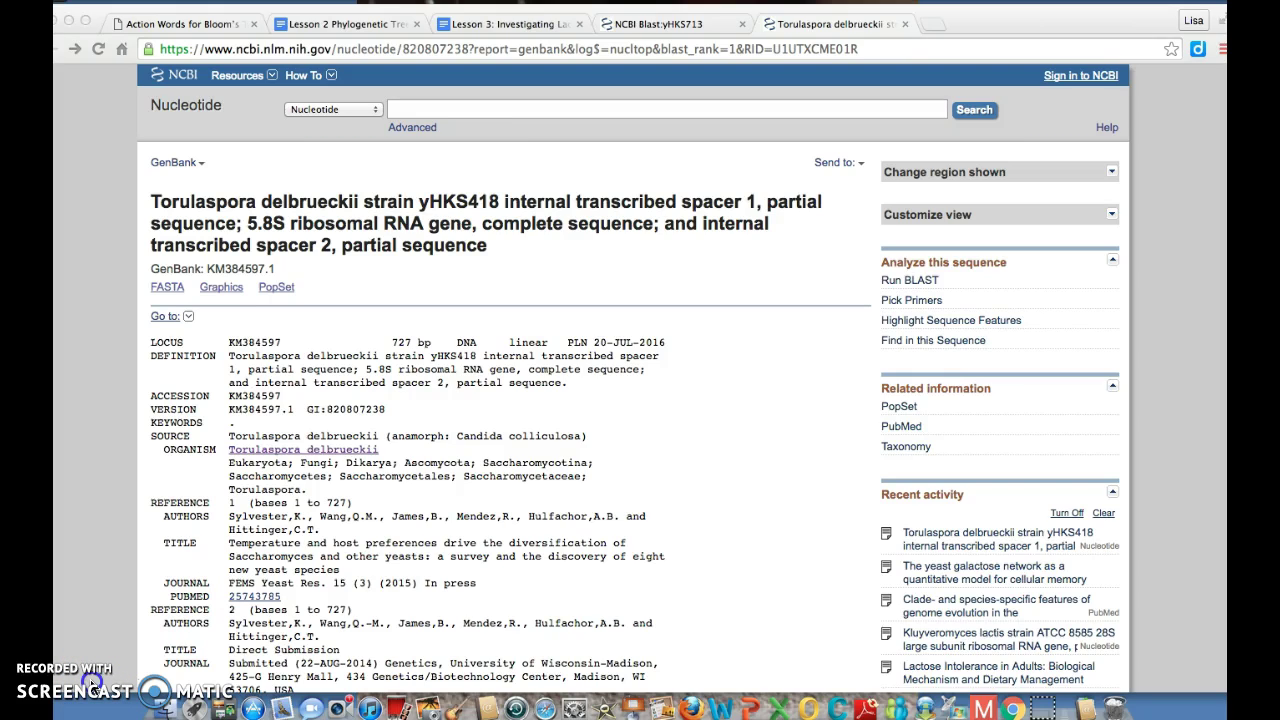